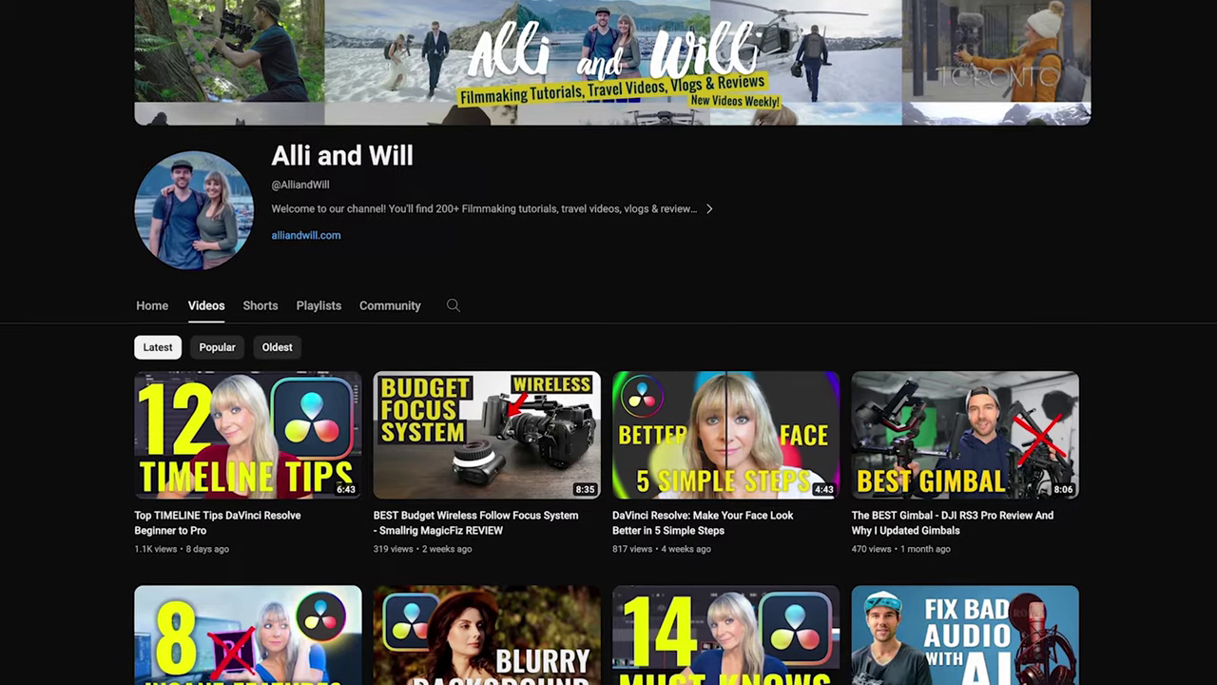
- Scrub Timeline 1 forward to 01:01:15:04 so the Will.mp4 clip shows in the viewer
scroll(609, 381, "down", 10)
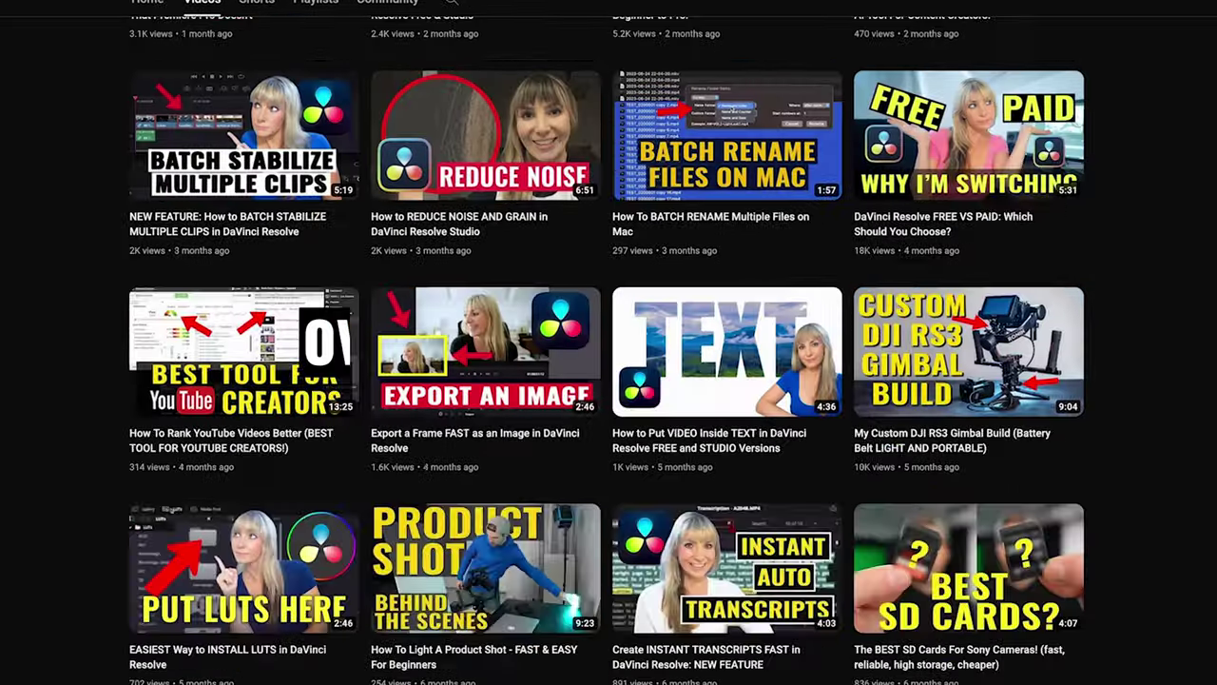
scroll(609, 380, "down", 2)
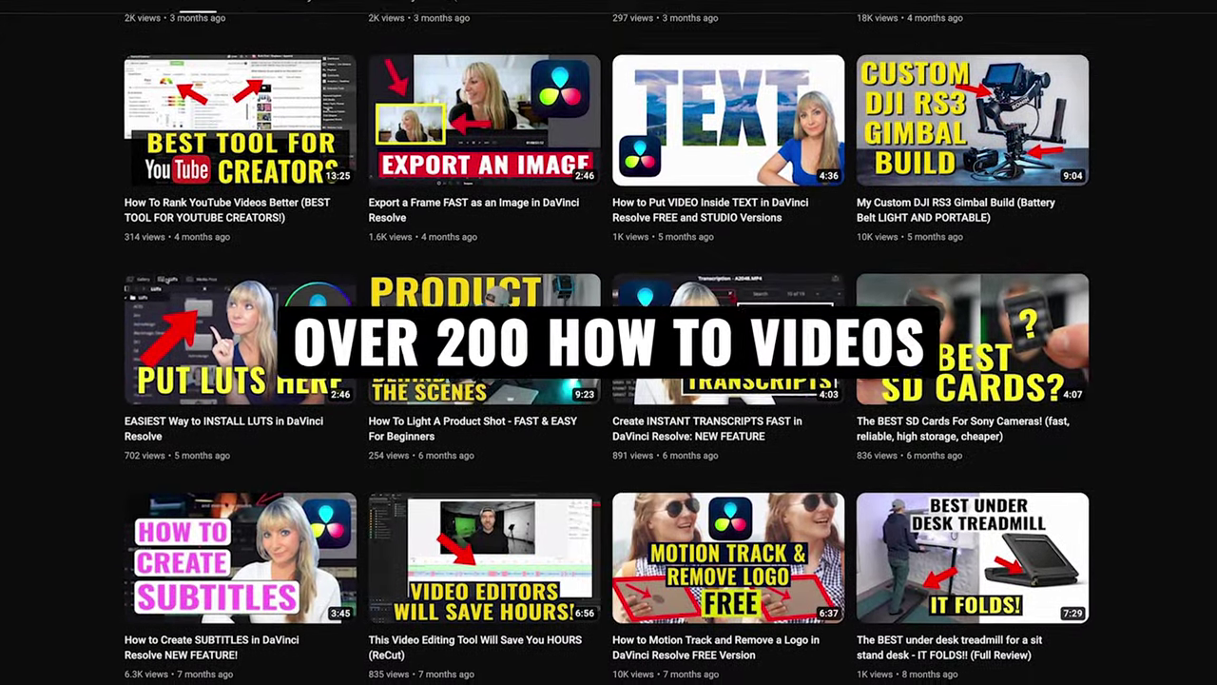
scroll(608, 380, "down", 7)
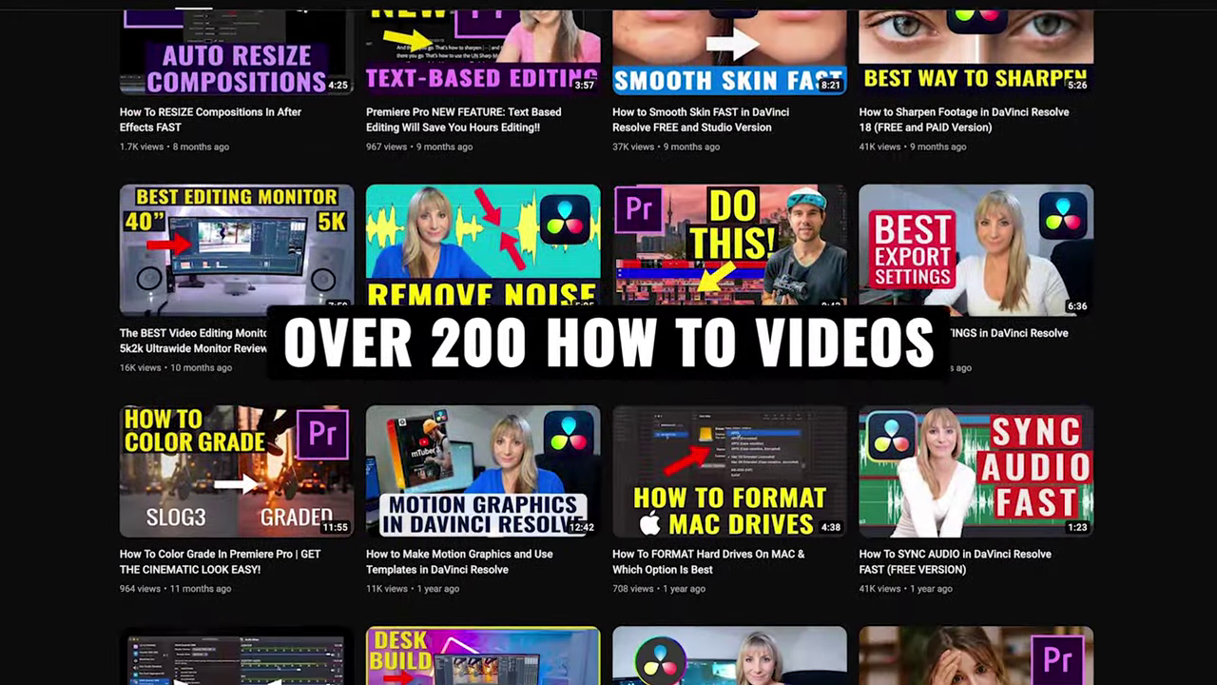
scroll(608, 381, "down", 5)
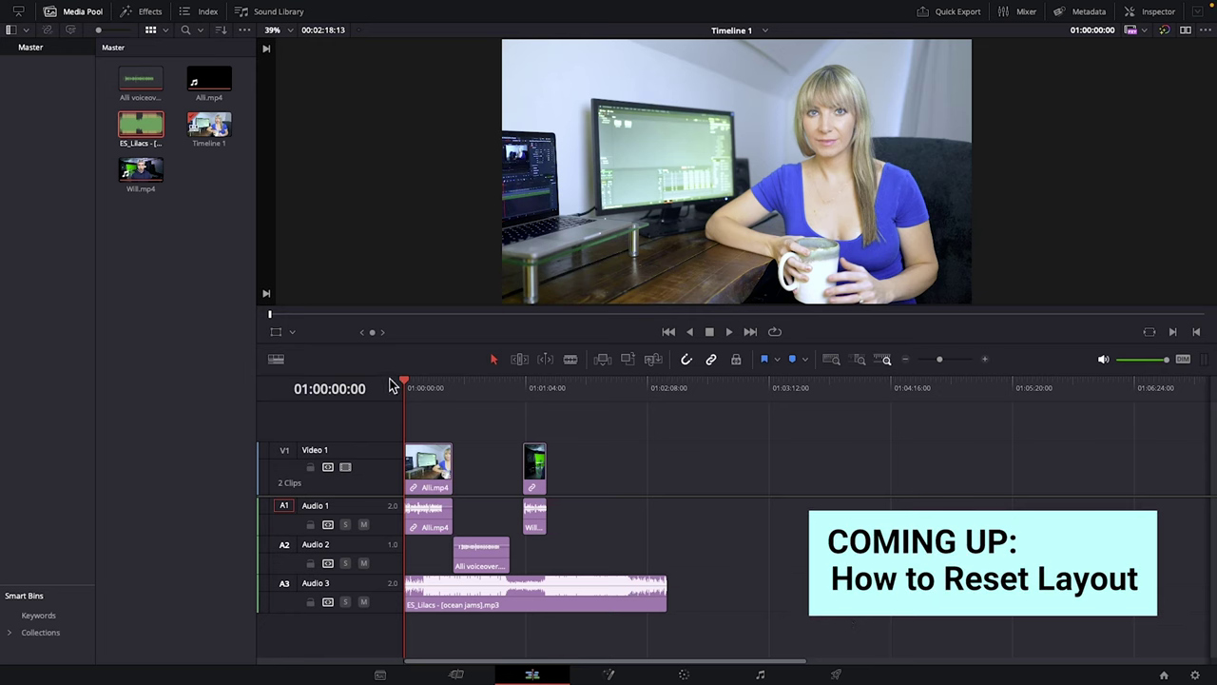
left_click_drag(409, 388, 546, 418)
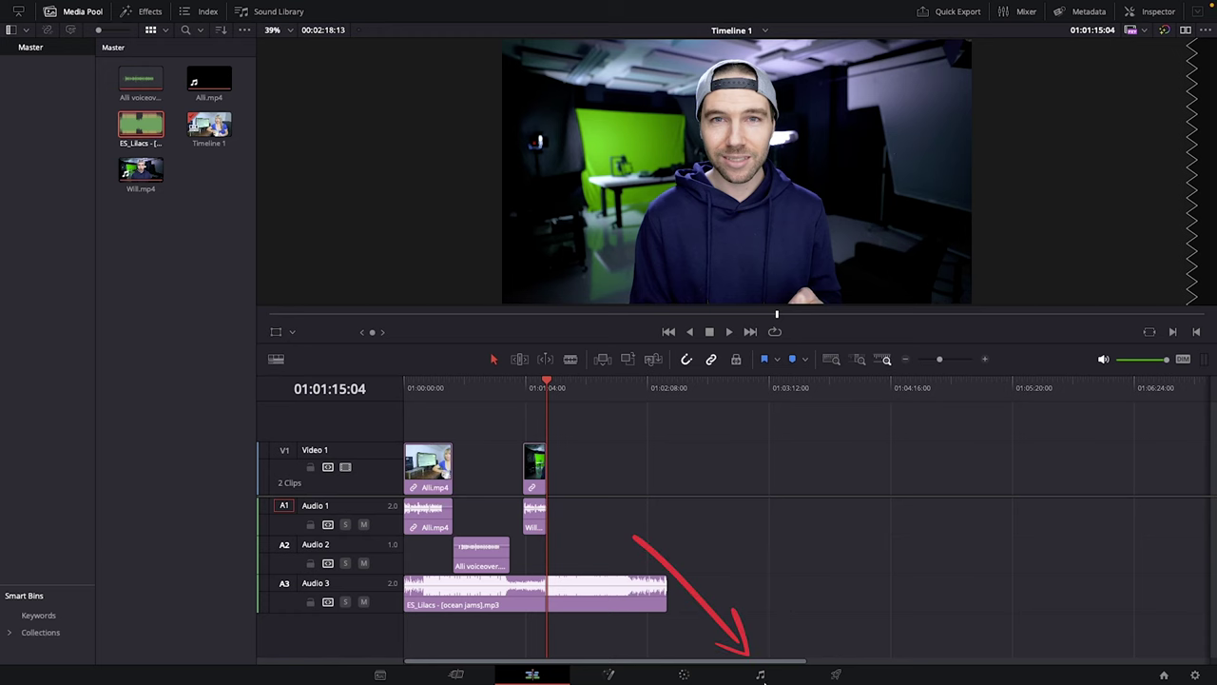
- Switch to the Fairlight page at 01:00:00:00, reset the UI layout, and enlarge the meters and viewer
left_click(761, 674)
key("Home")
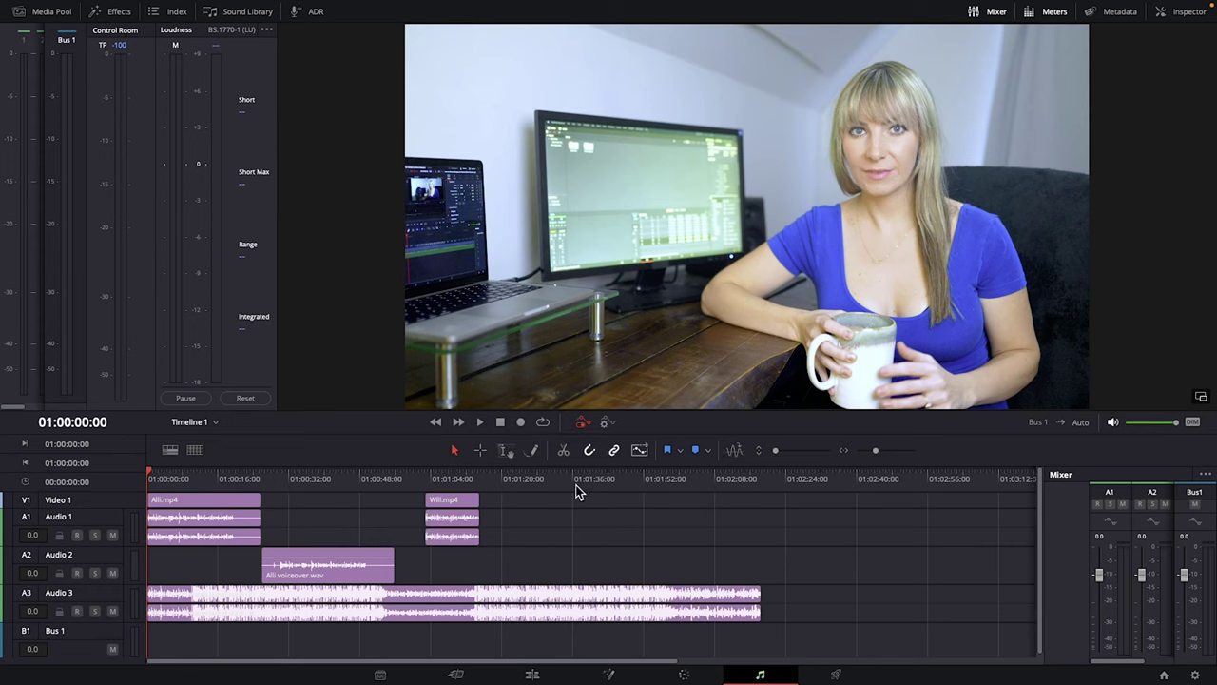
mouse_move(626, 2)
left_click(516, 7)
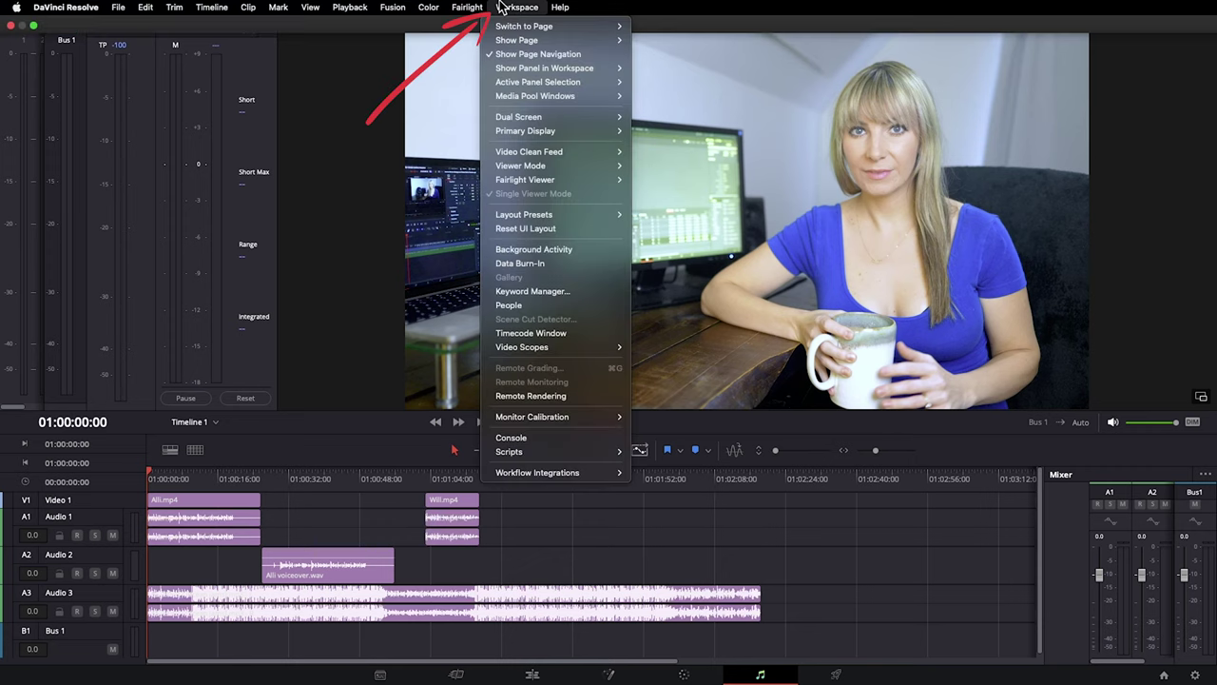
left_click(583, 229)
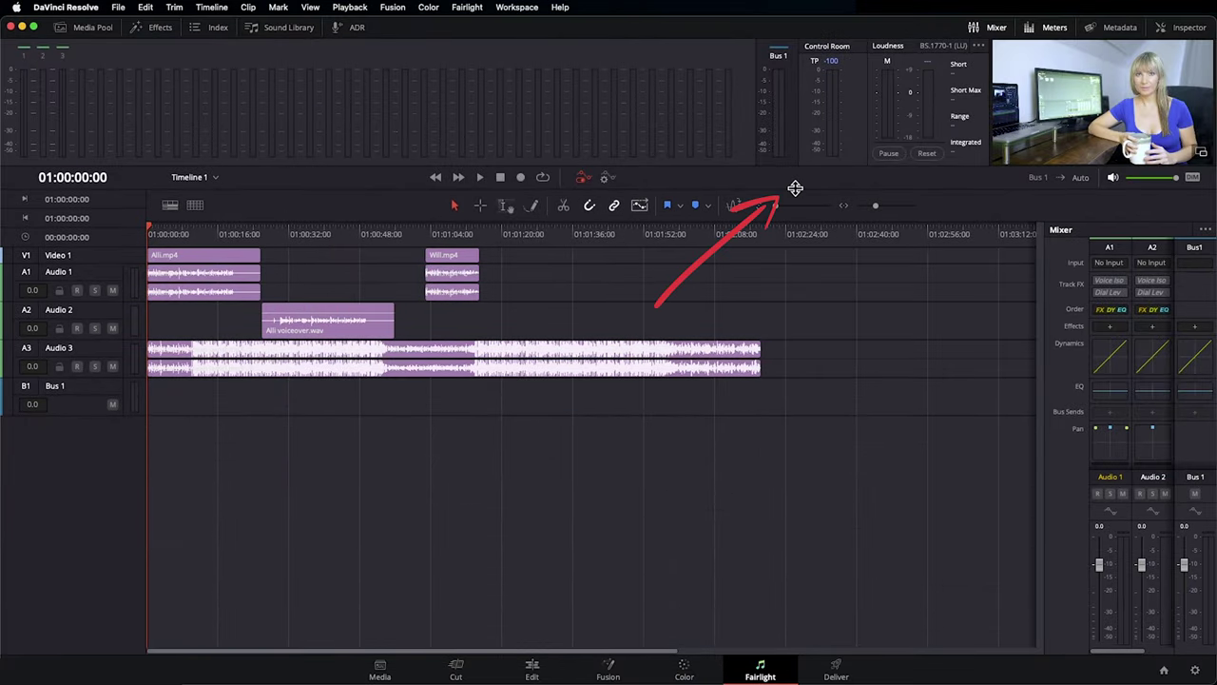
left_click_drag(795, 187, 802, 422)
left_click_drag(991, 203, 760, 208)
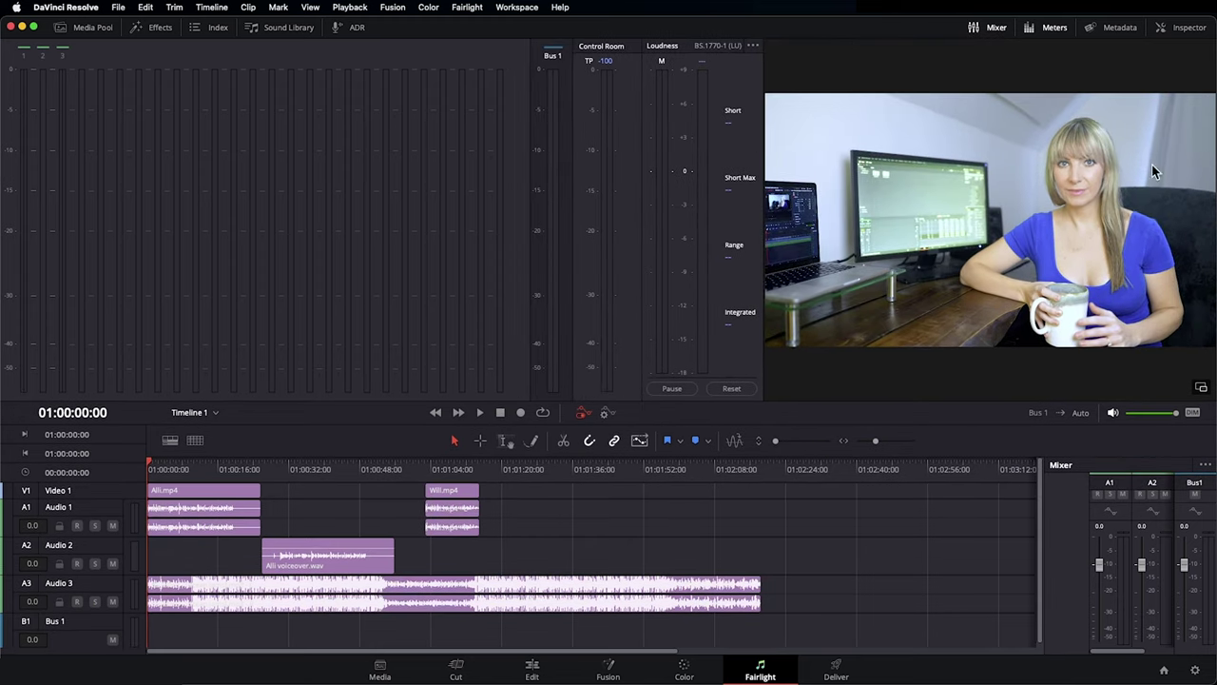
- Hide the mixer and show the Inspector with Alli.mp4's audio settings beside the Media Pool
left_click(987, 34)
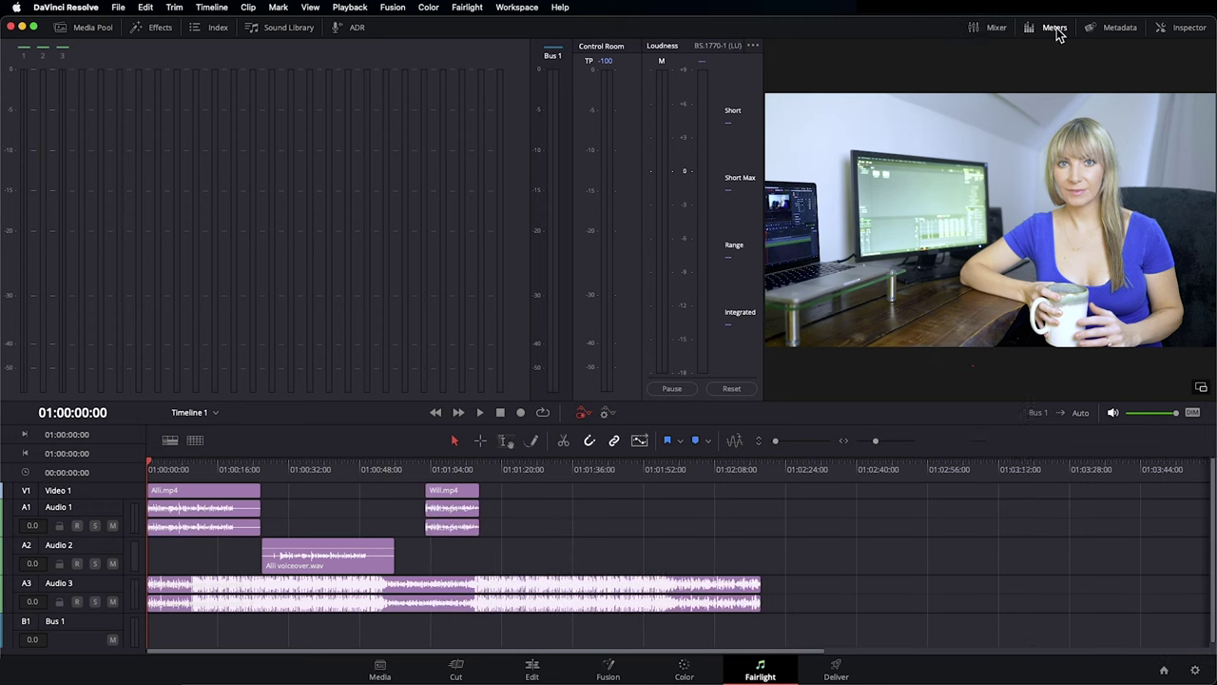
left_click(1122, 32)
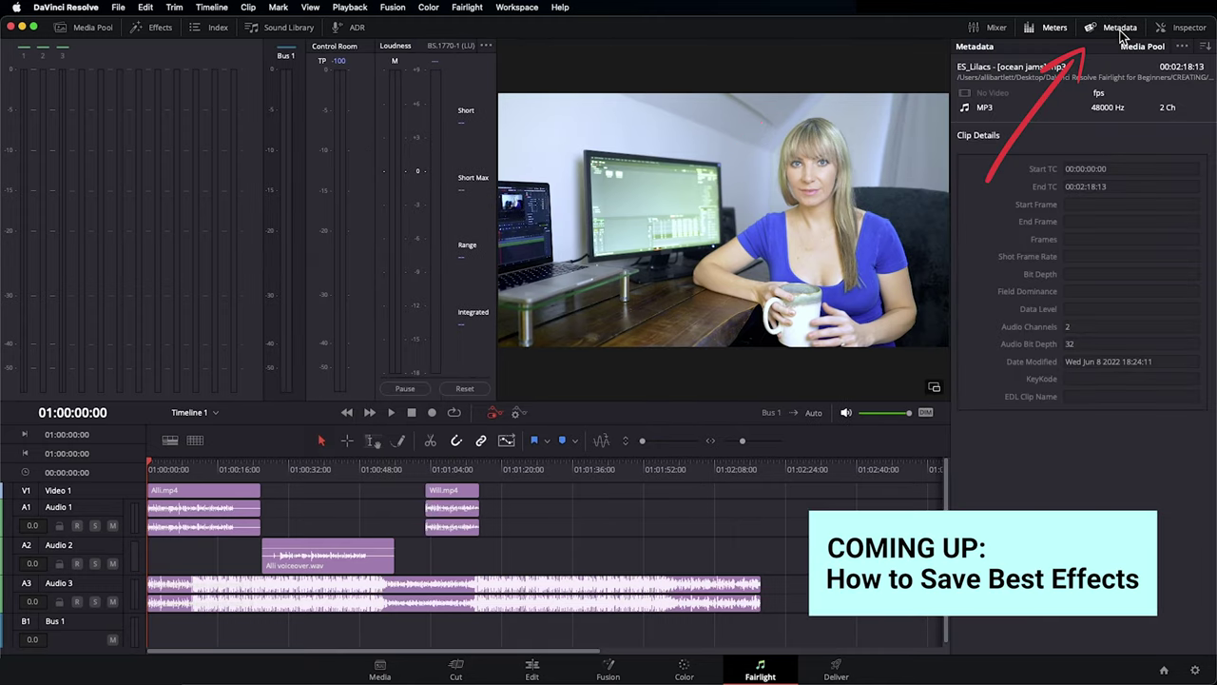
left_click(1121, 29)
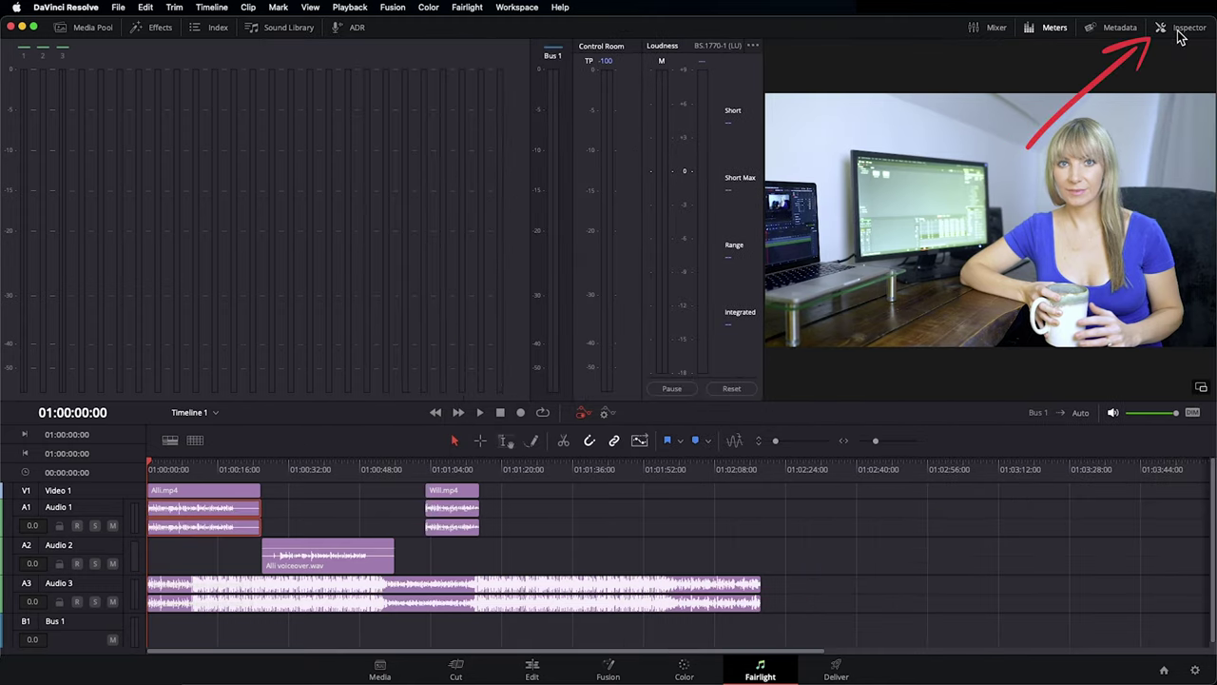
left_click(1179, 33)
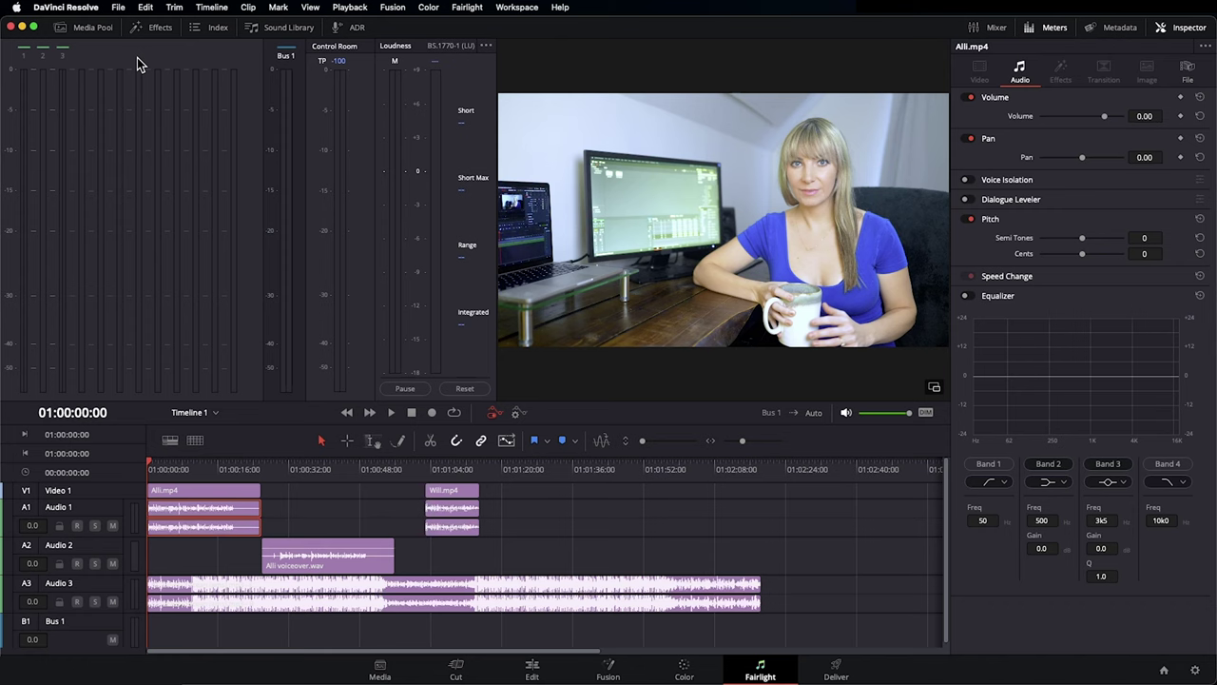
left_click(100, 30)
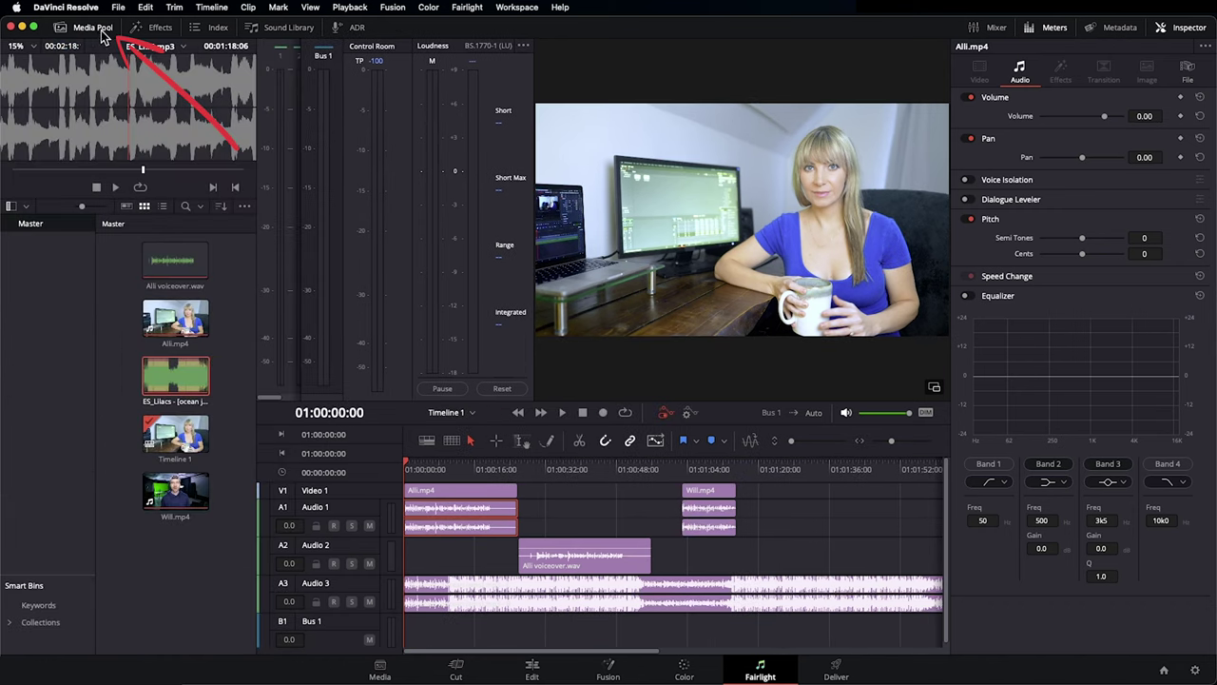
- Open the Fairlight FX library, favourite the De-Esser effect, then remove it from favourites
left_click(159, 28)
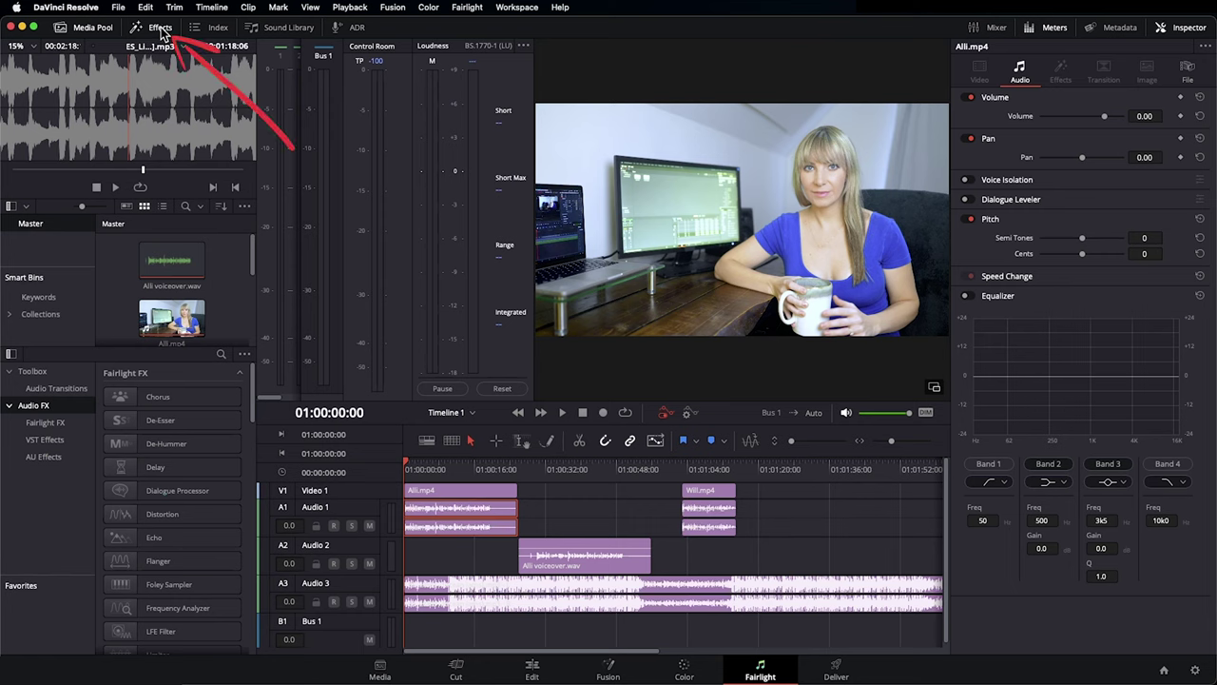
left_click(227, 419)
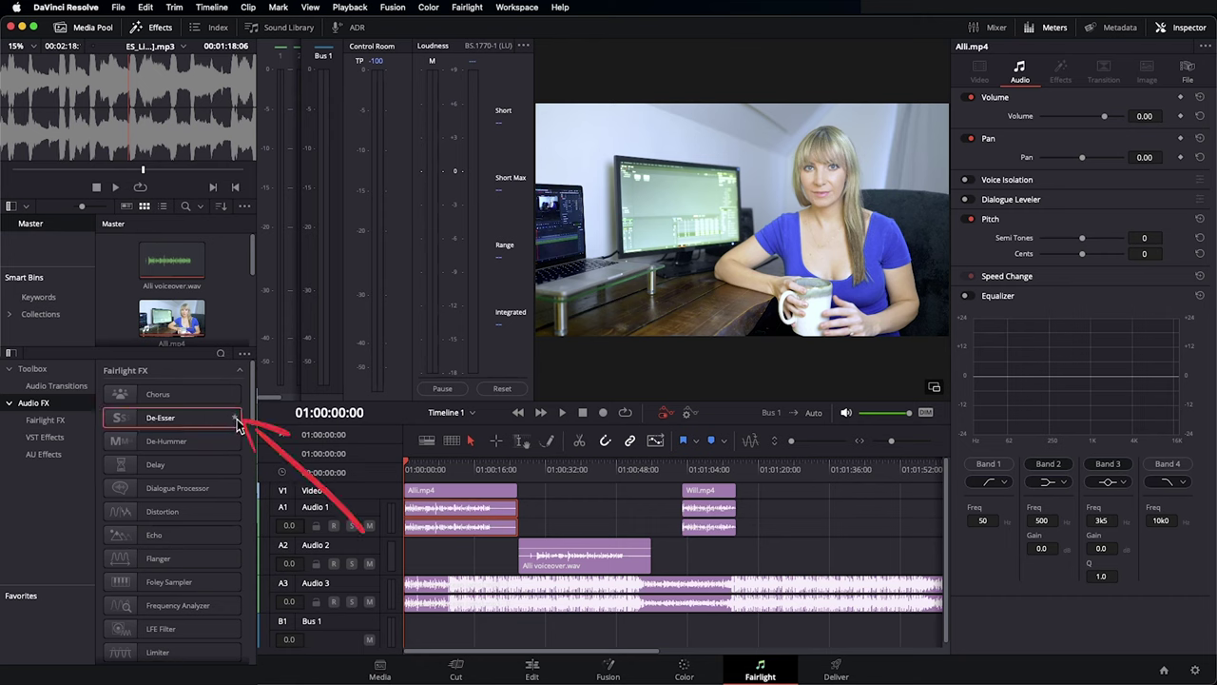
left_click(235, 419)
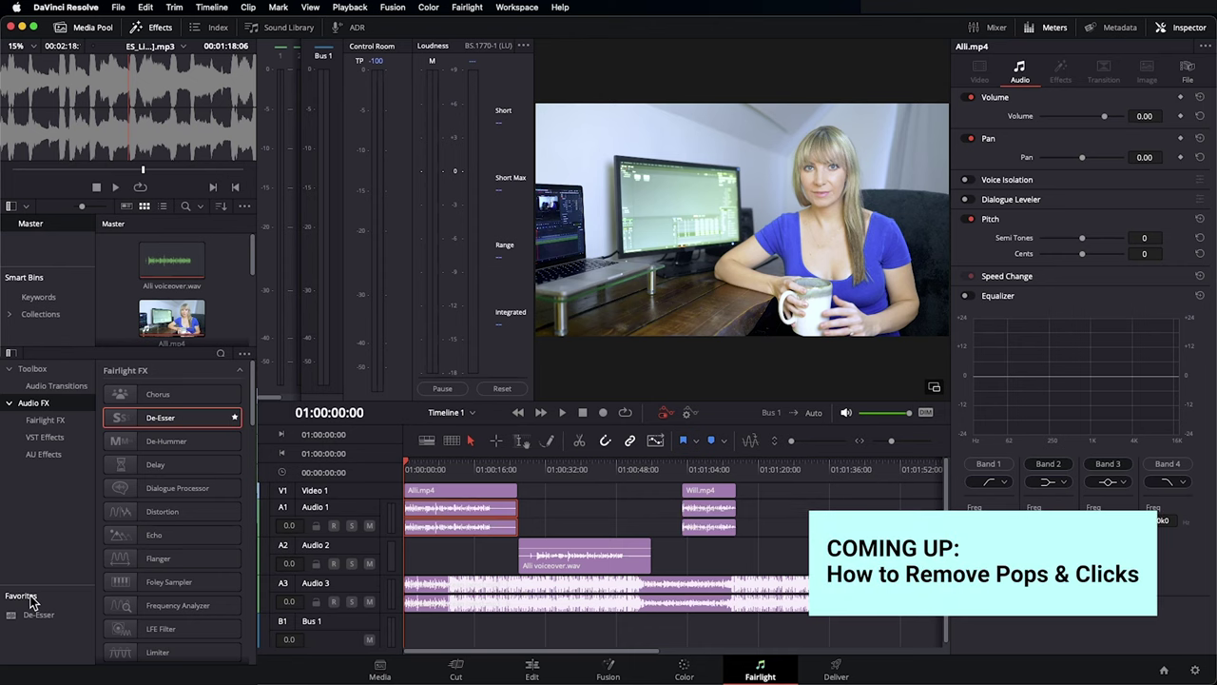
left_click(236, 419)
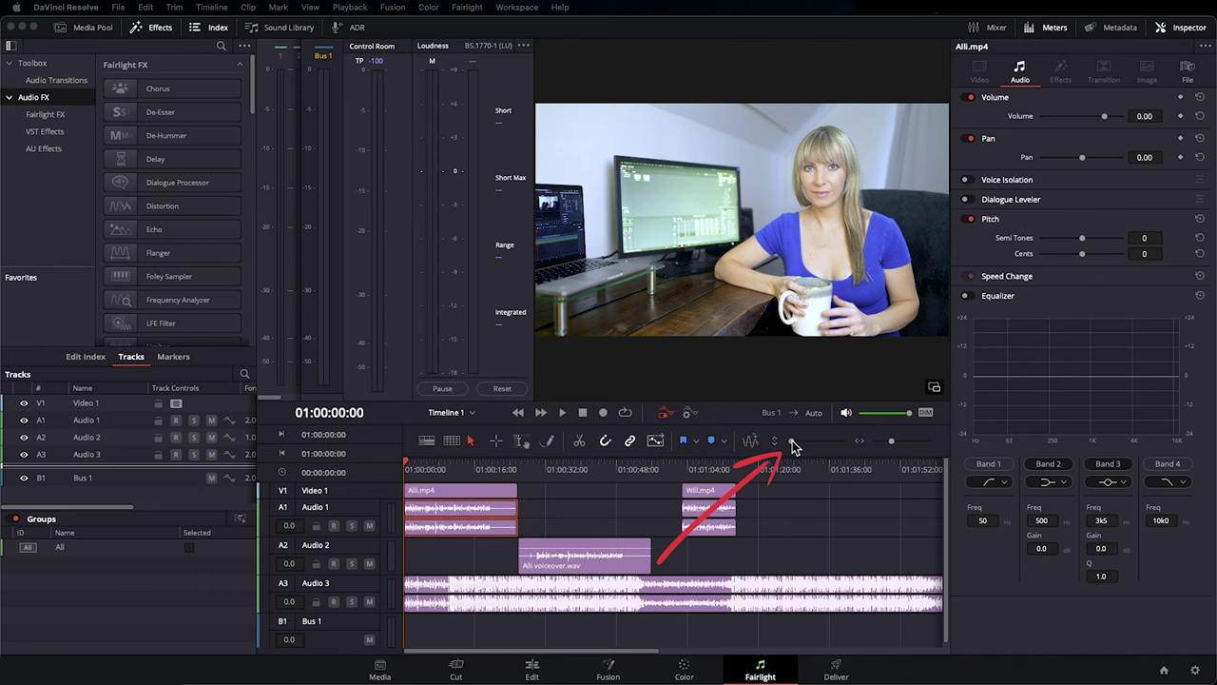
- Slim the track rows, zoom in until the opening clips fill the width, and scroll to the start
left_click_drag(792, 442, 790, 442)
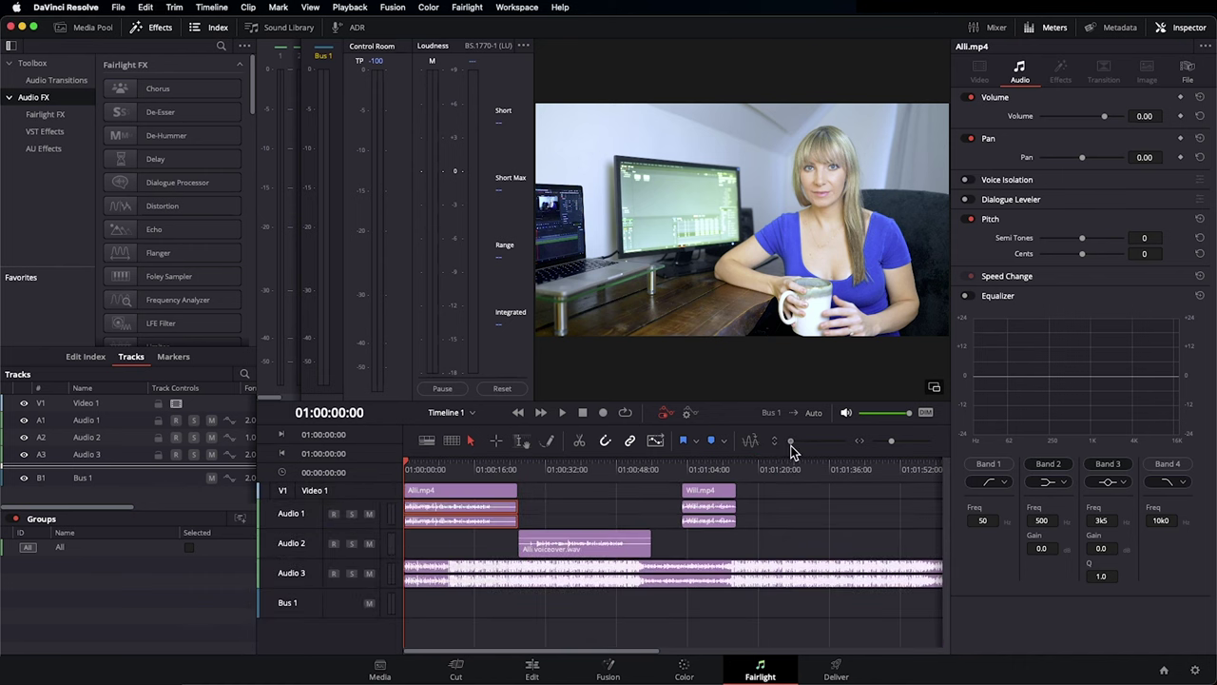
left_click_drag(892, 446, 888, 443)
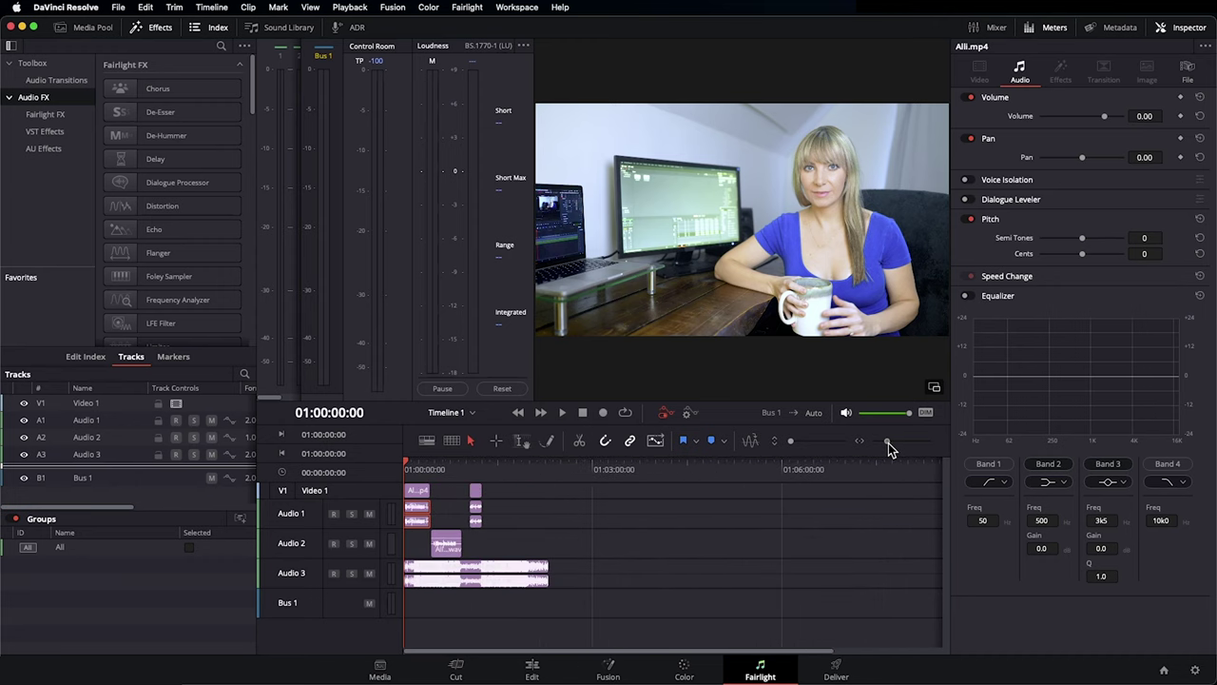
left_click_drag(888, 443, 896, 443)
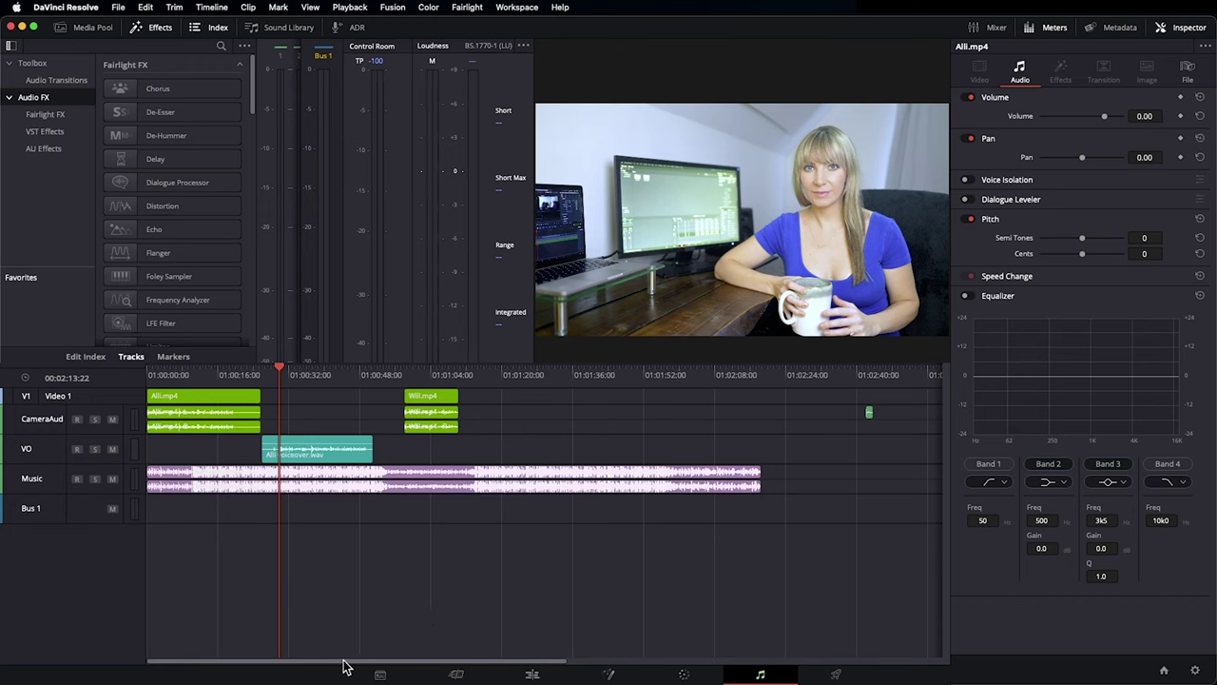
mouse_move(345, 662)
left_mouse_down()
mouse_move(564, 662)
mouse_move(320, 661)
left_mouse_up()
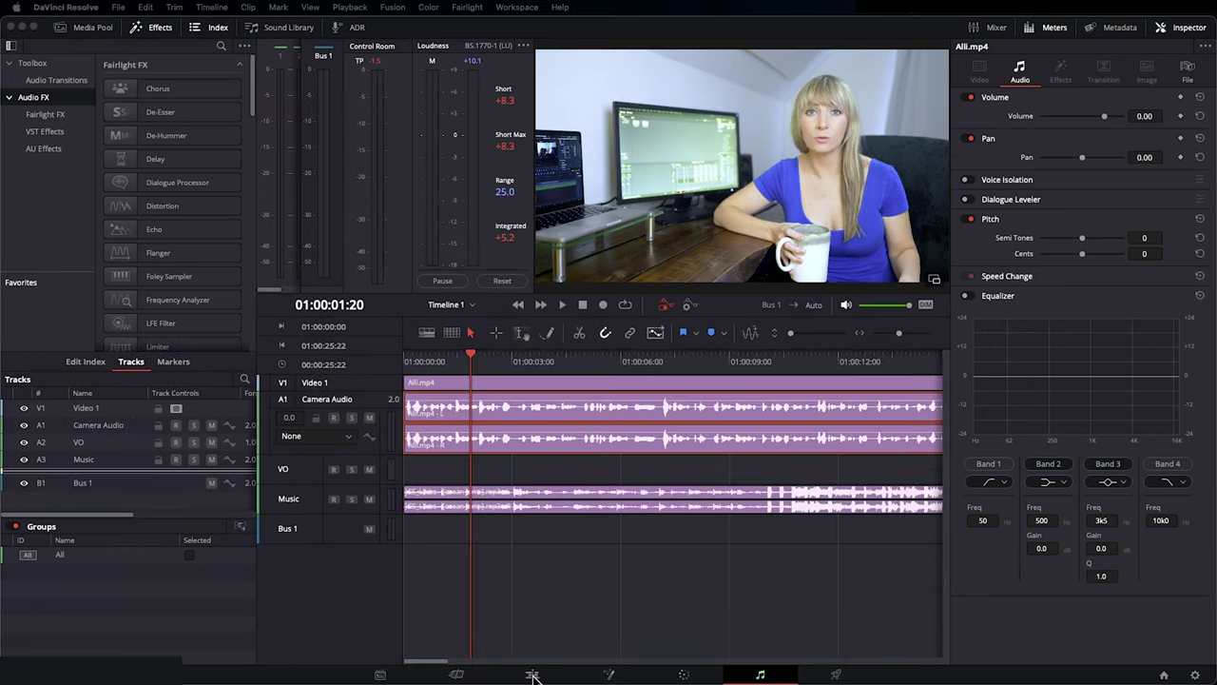
left_click(533, 673)
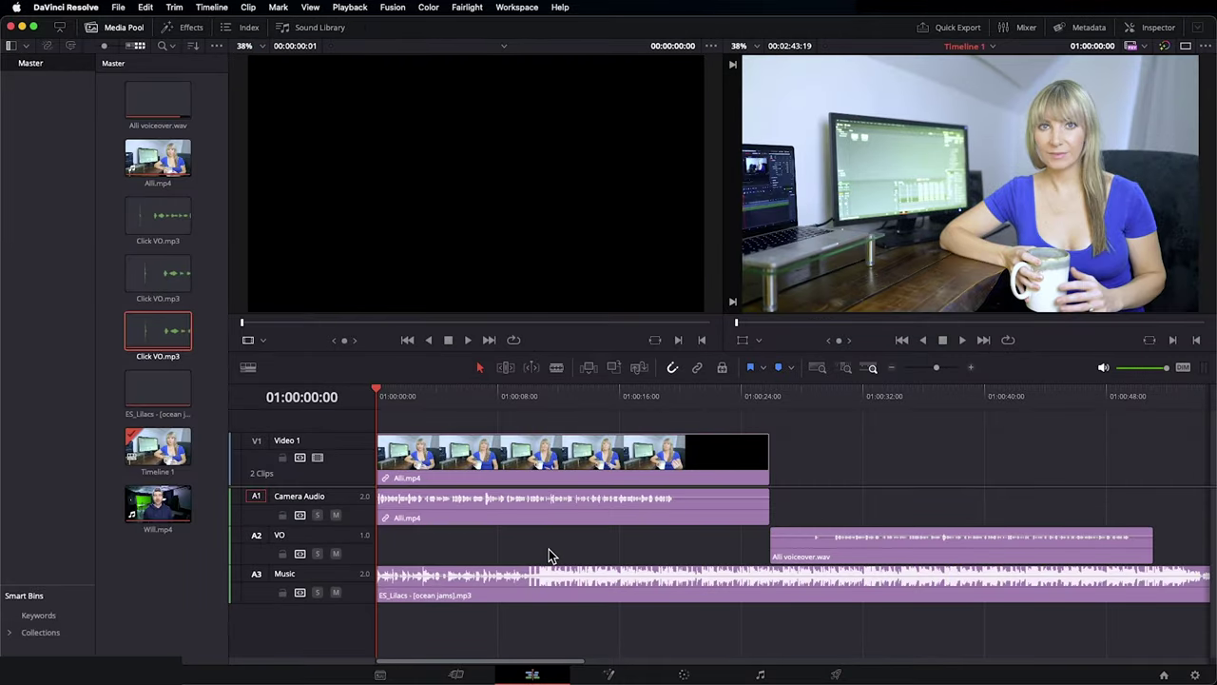
- Step through the first frames, then play the voiceover around the click on the Fairlight page
scroll(549, 556, "up", 10)
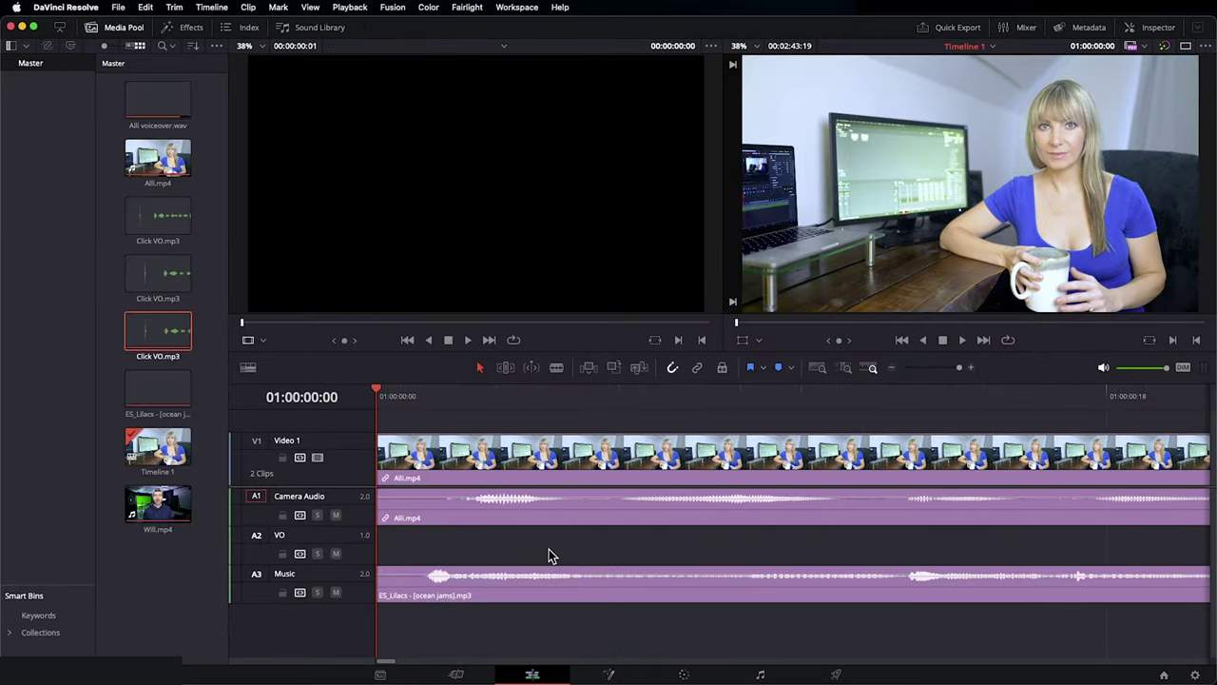
key("Right")
key("Left")
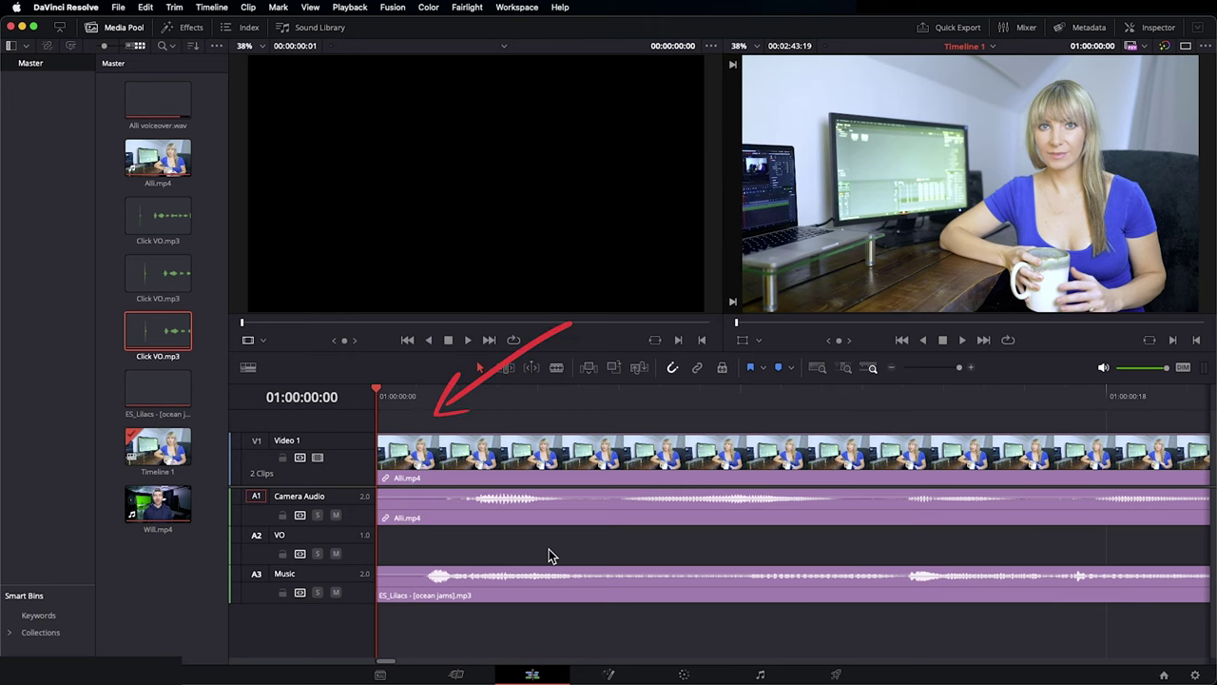
key("Right")
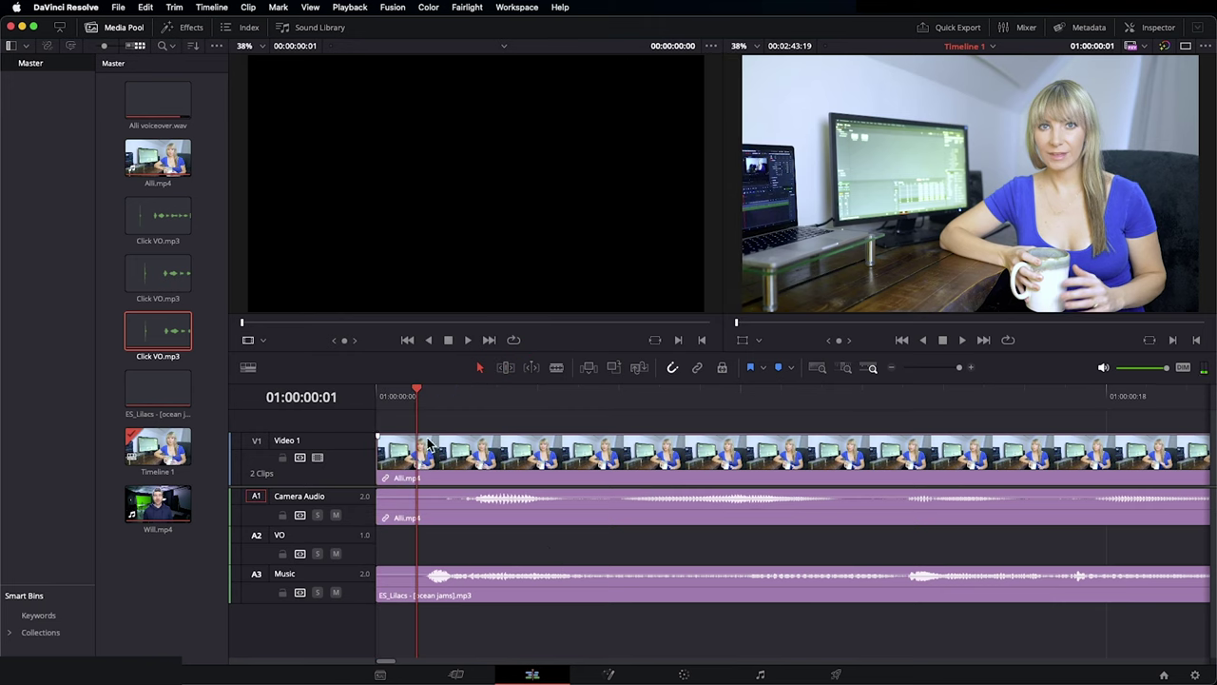
key("Left")
left_click(759, 674)
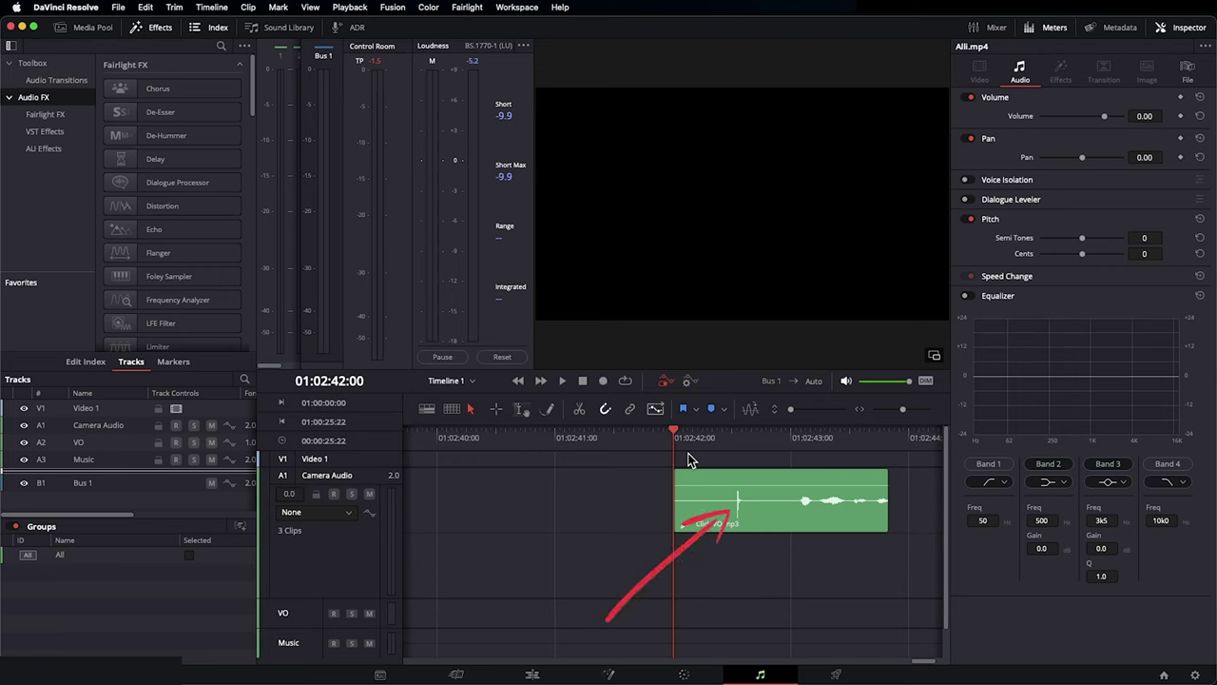
key("space")
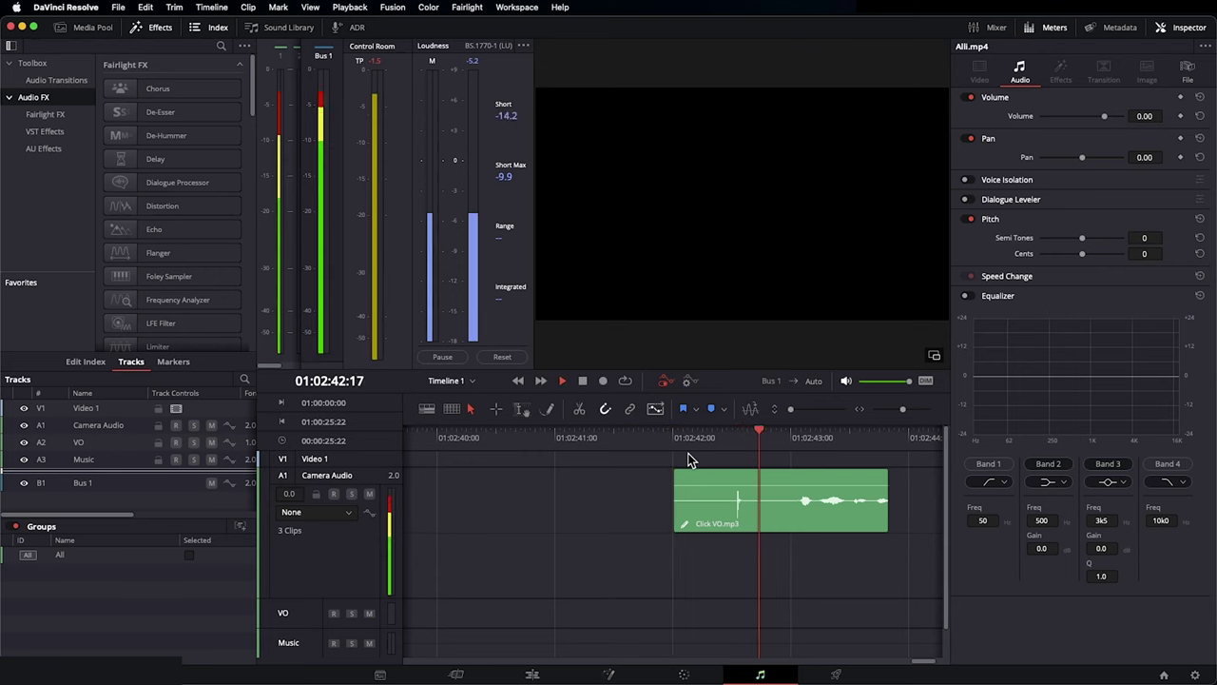
key("space")
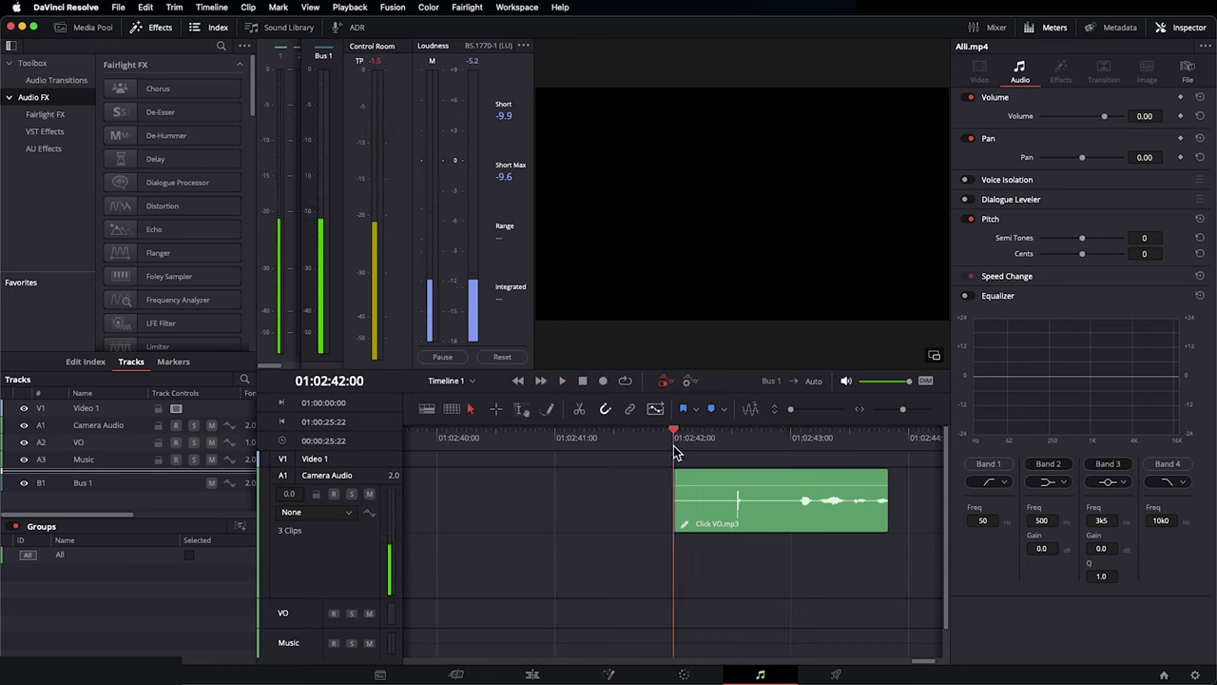
- Zoom to sample level on the click in Click VO.mp3 with the inspector hidden
left_click(755, 443)
key("super+equal")
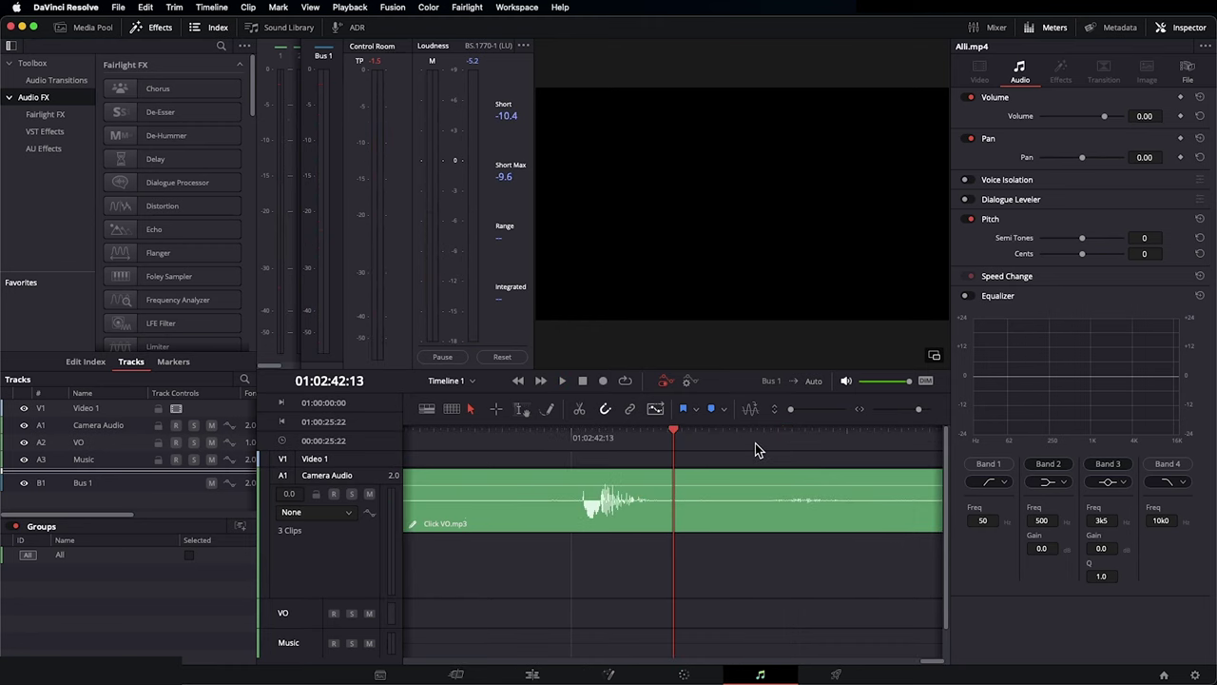
key("super+equal")
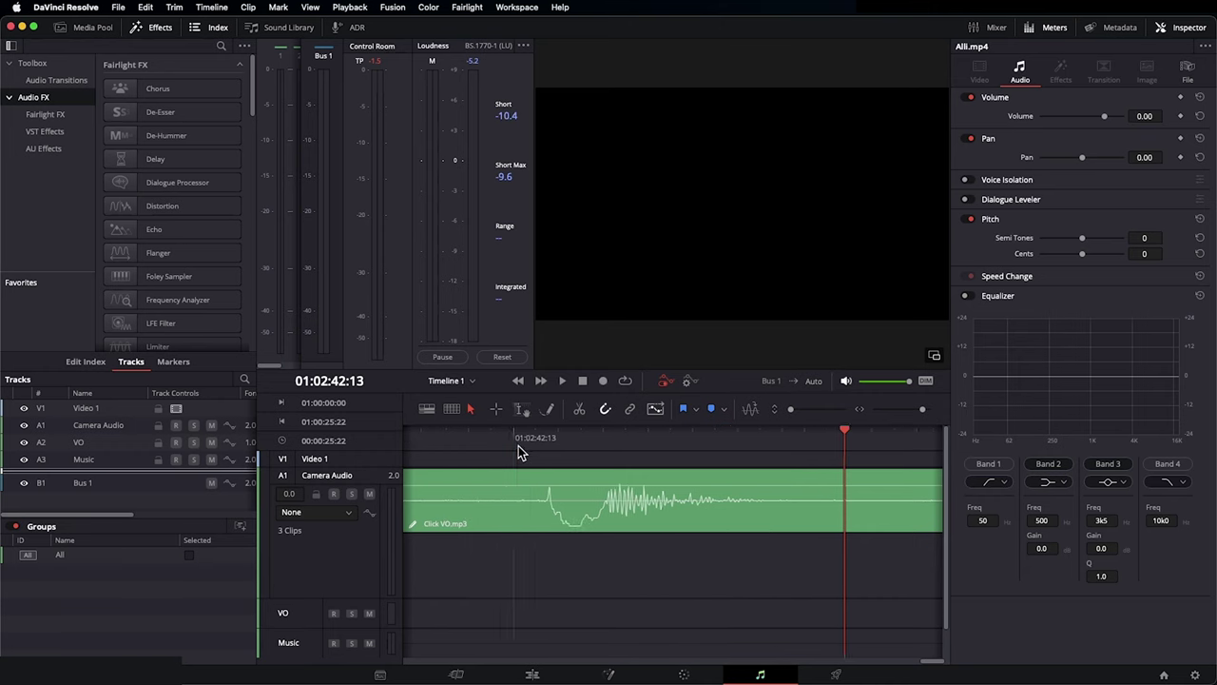
left_click(719, 505)
key("super+equal")
key("super+equal")
key("super+9")
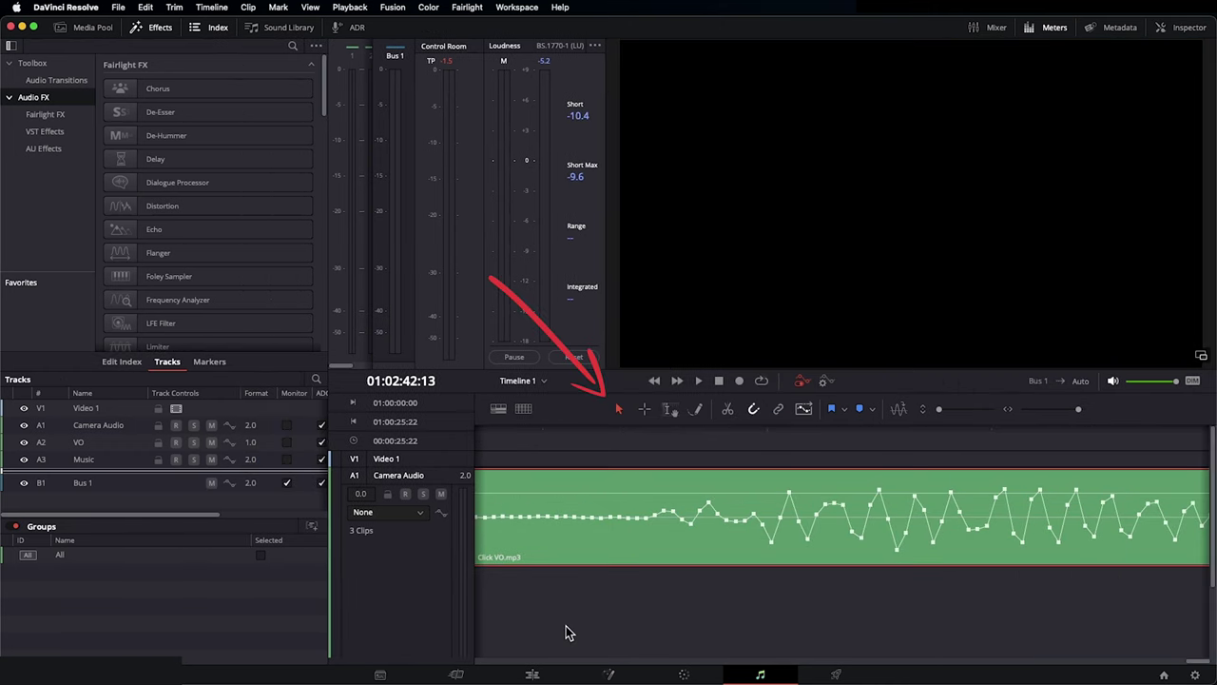
- Redraw the samples across the click to flatten the spike, then play back the repaired section
mouse_move(492, 516)
left_mouse_down()
mouse_move(660, 531)
mouse_move(1190, 526)
left_mouse_up()
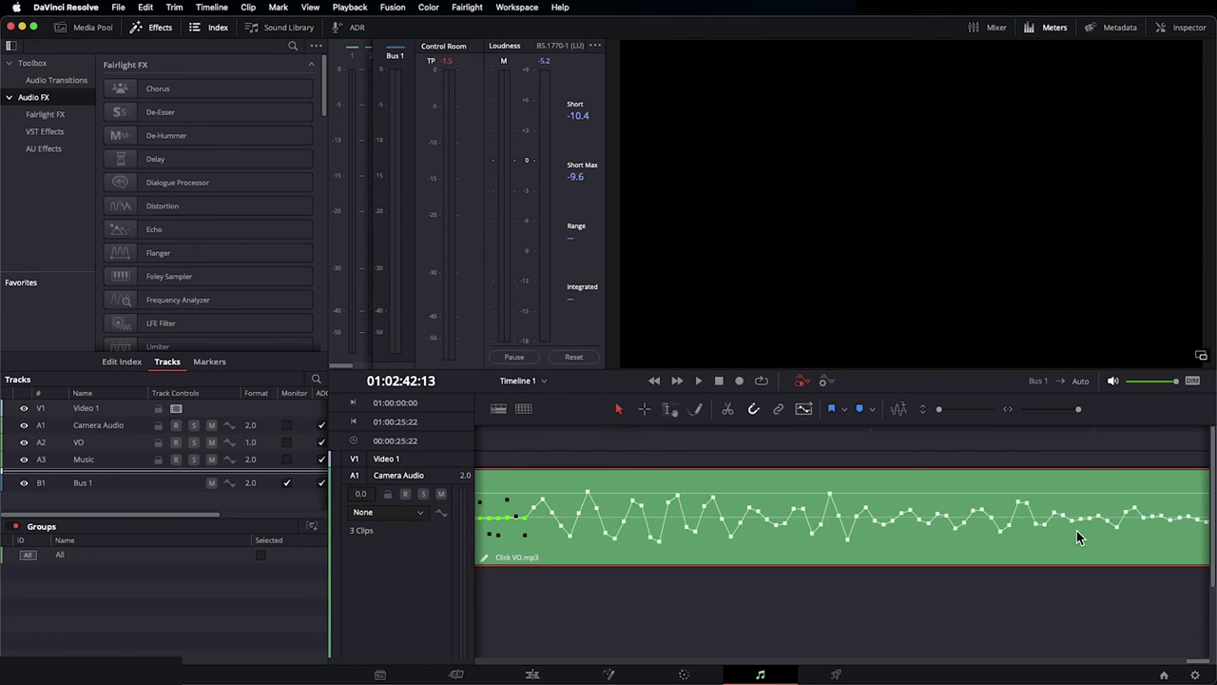
left_click_drag(521, 519, 933, 523)
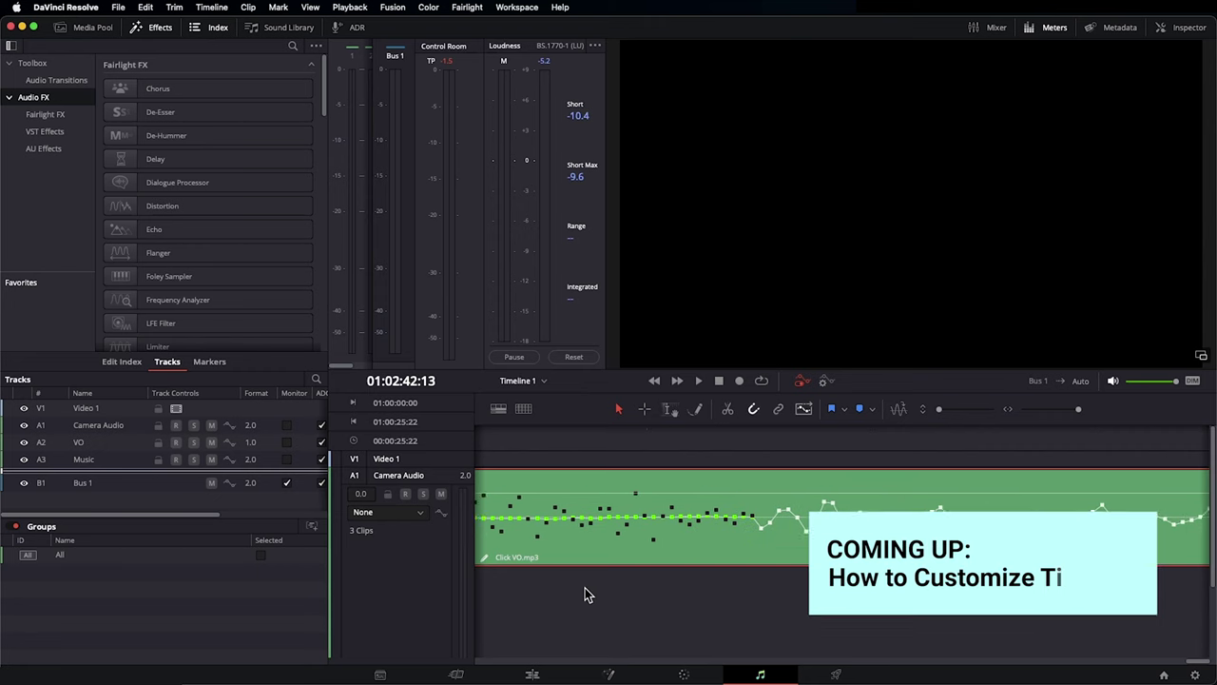
left_click_drag(714, 521, 805, 517)
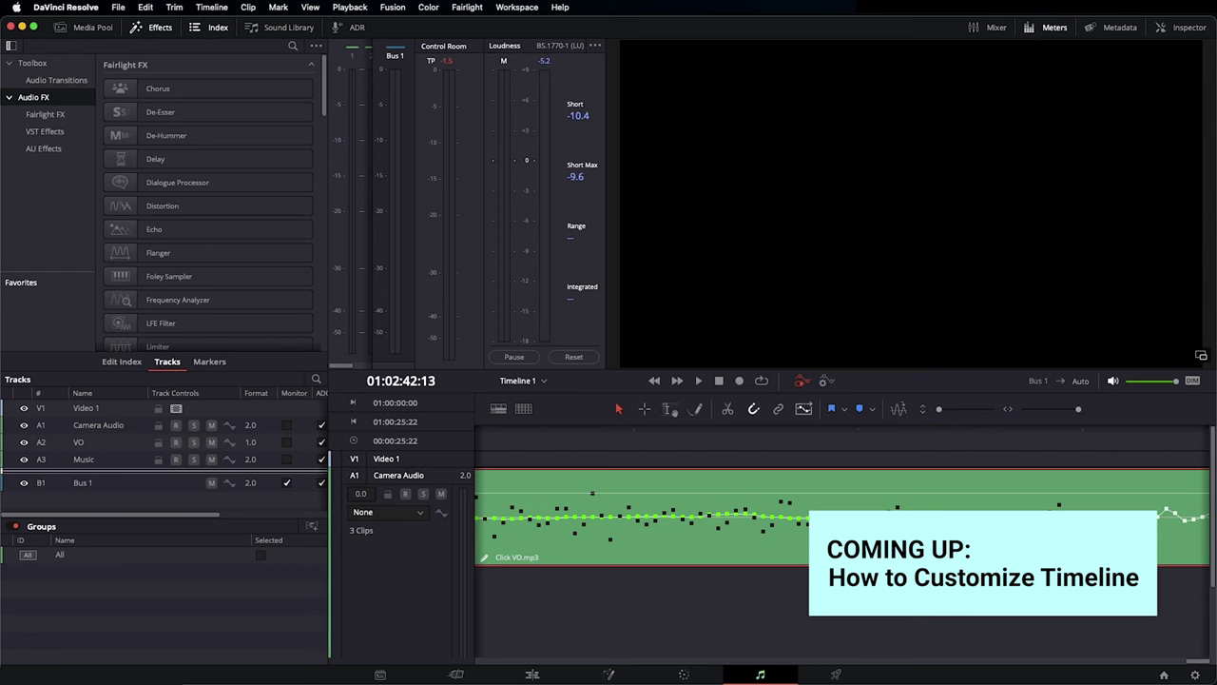
left_click_drag(807, 518, 1168, 519)
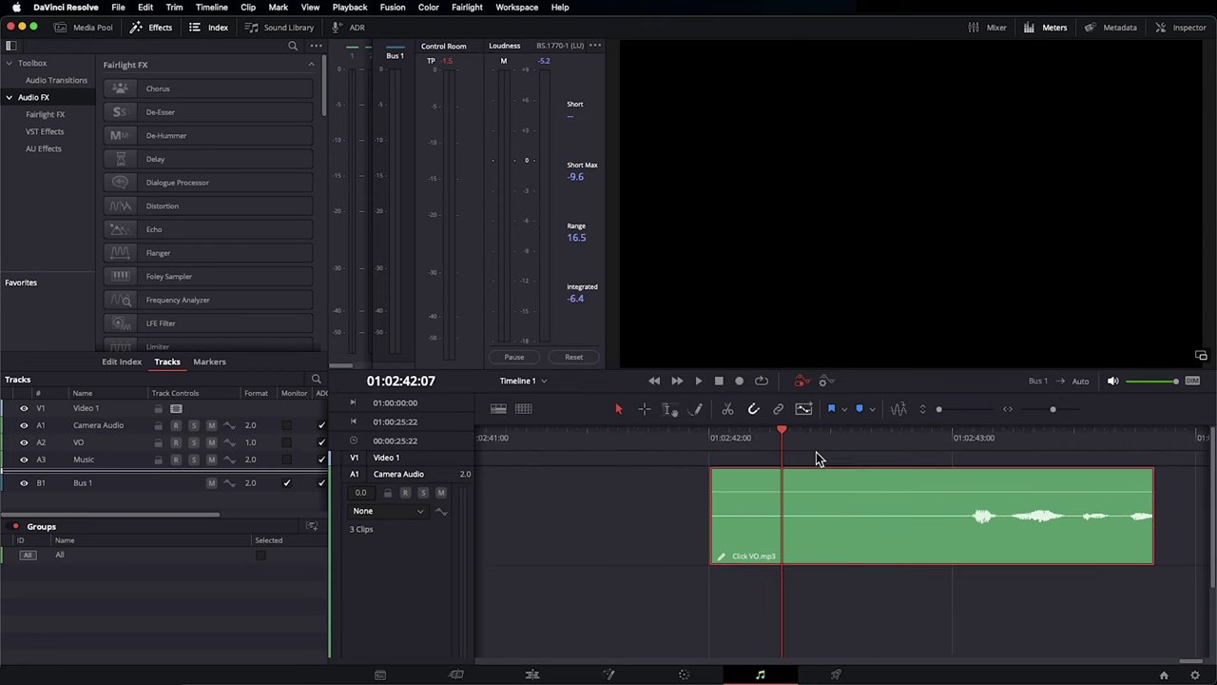
key("space")
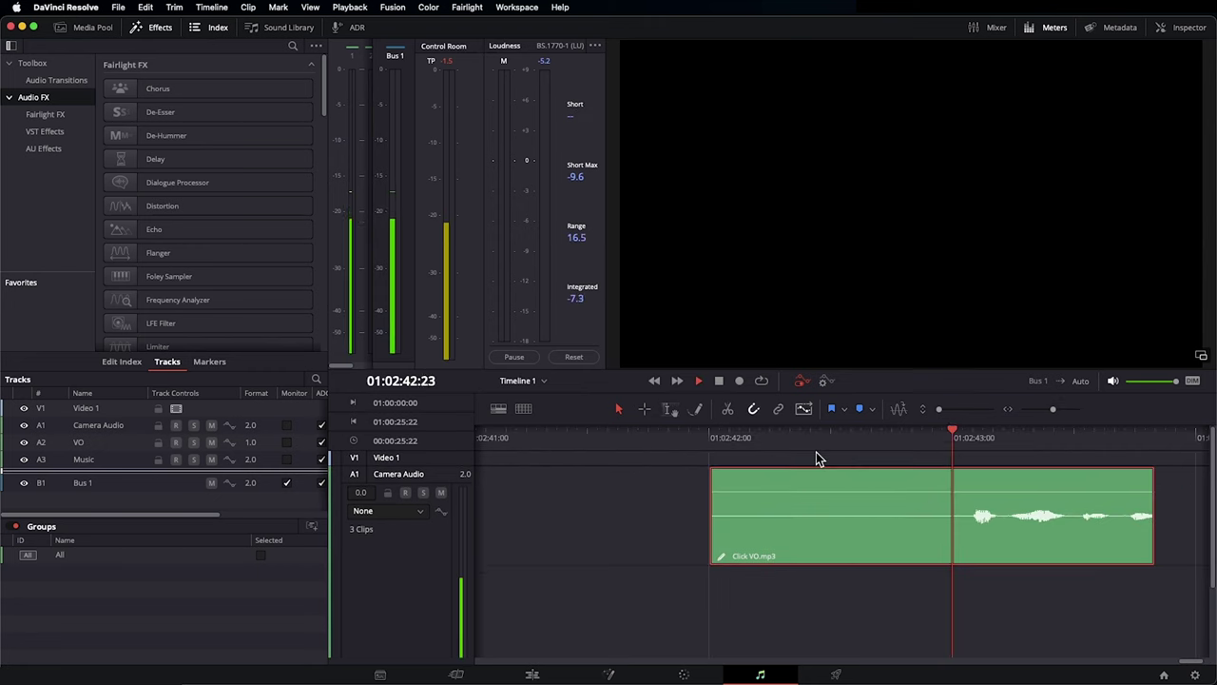
key("space")
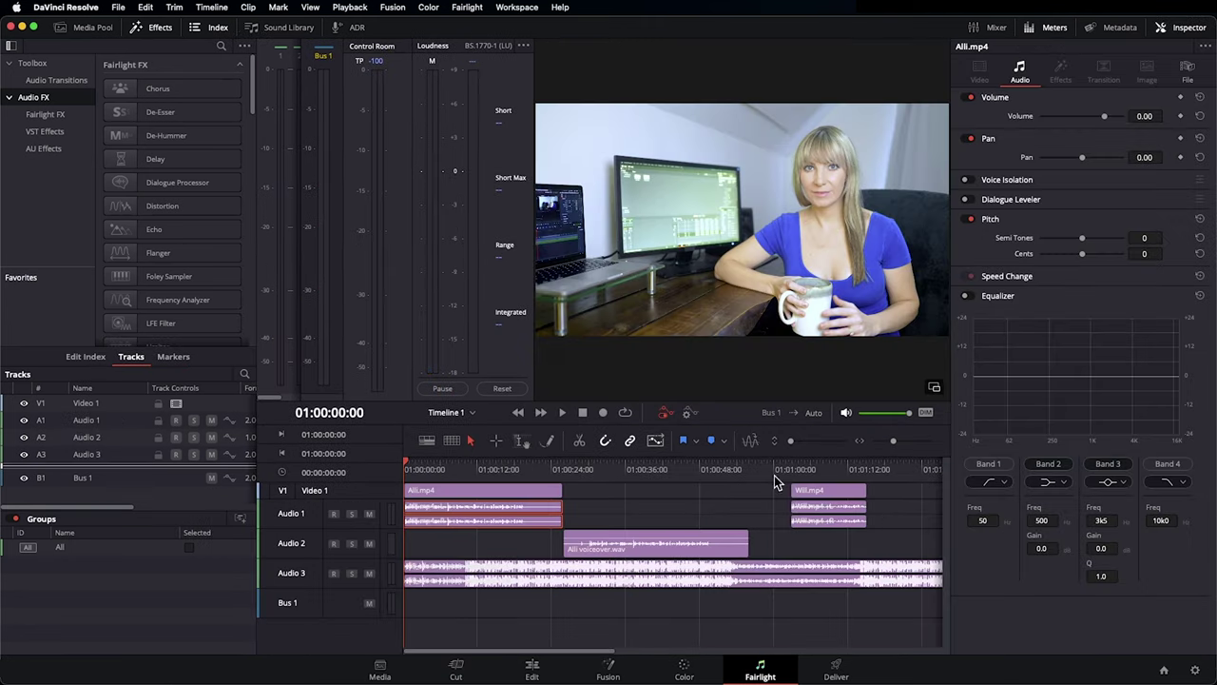
- Toggle the video track and waveform display off and on, then trim the Alli voiceover.wav tail shorter
left_click(427, 442)
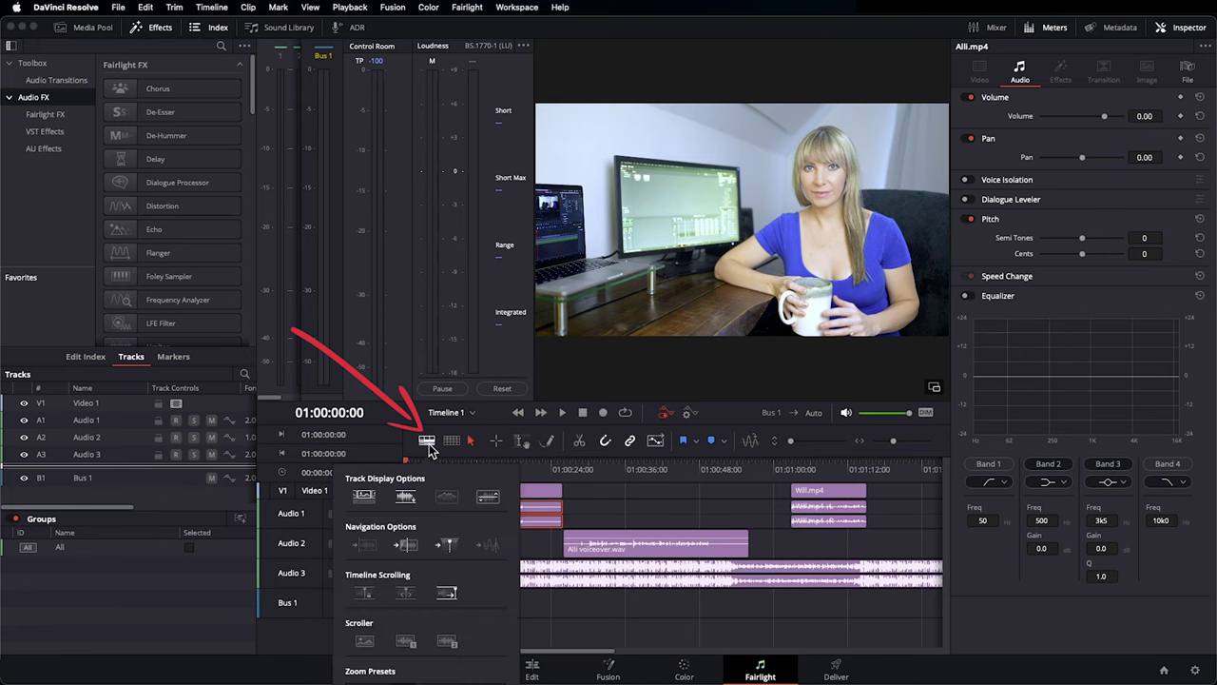
left_click(362, 498)
left_click(362, 498)
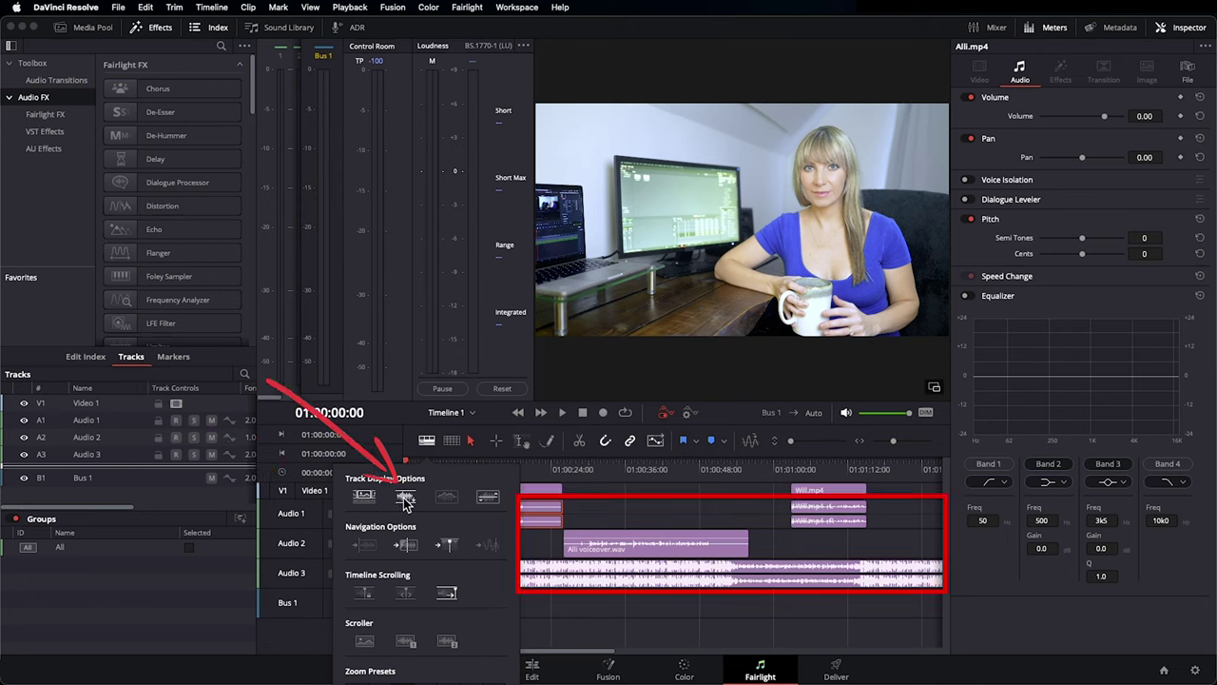
left_click(405, 499)
left_click(405, 498)
left_click(663, 511)
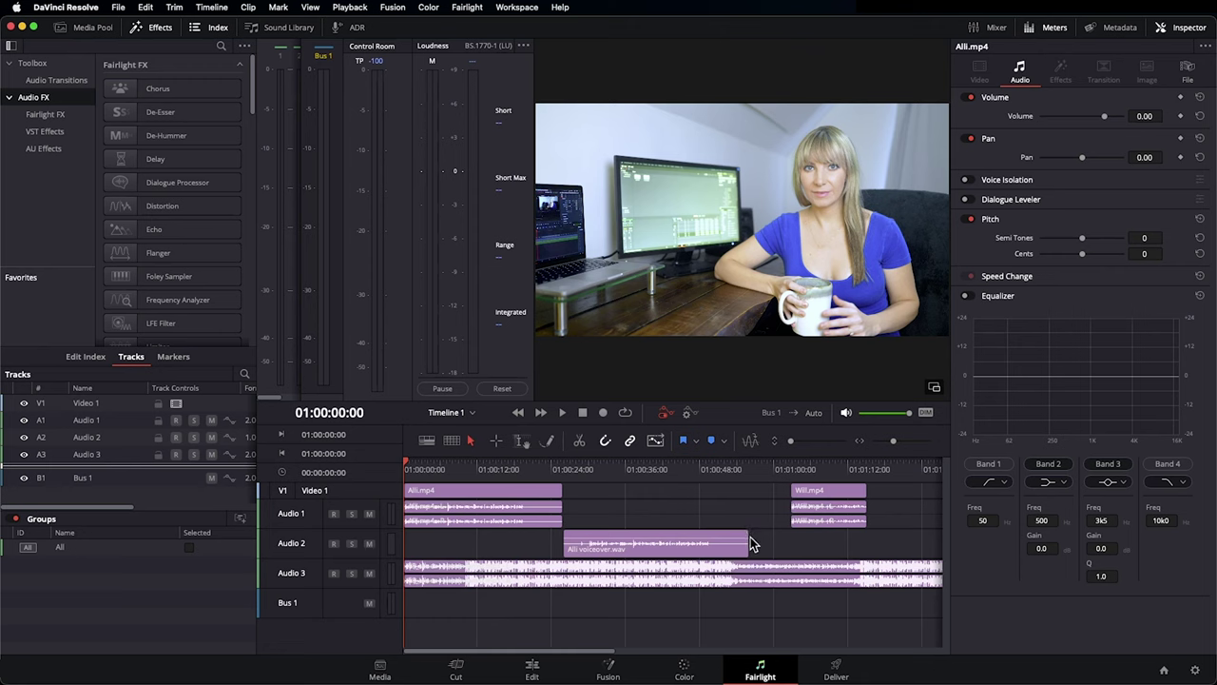
left_click_drag(746, 542, 717, 543)
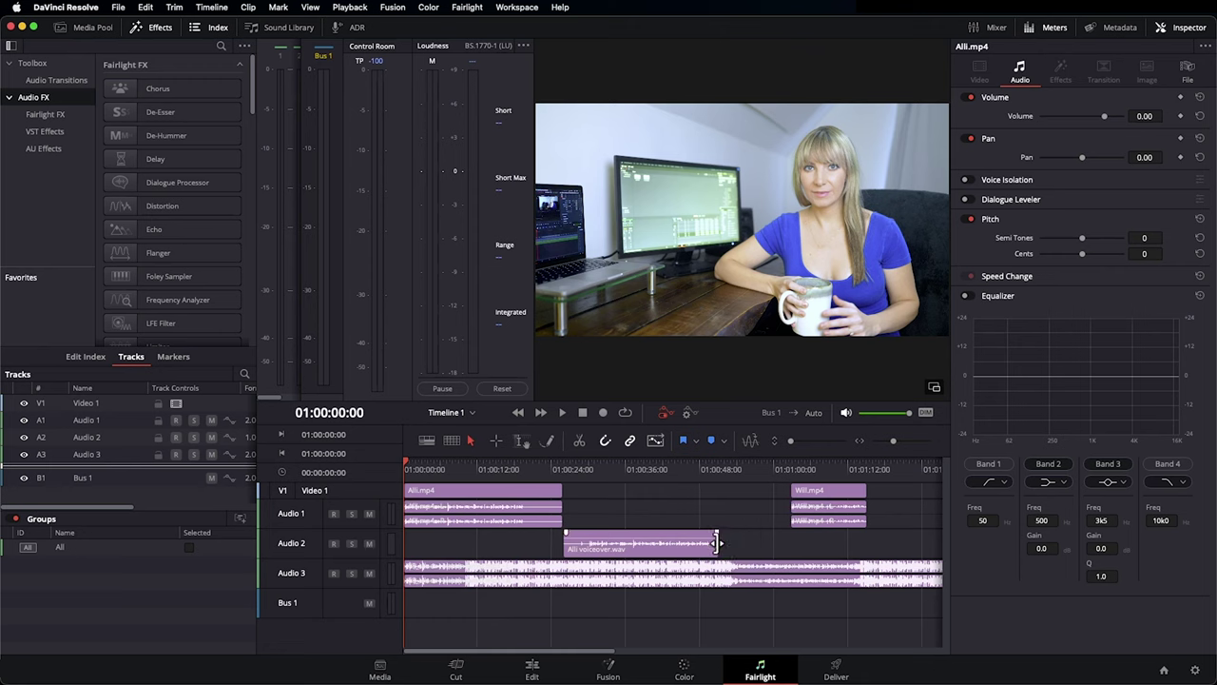
- Rename tracks Audio 1, Audio 2 and Audio 3 to Camera Audio, VO and Music
left_click(299, 515)
double_click(300, 515)
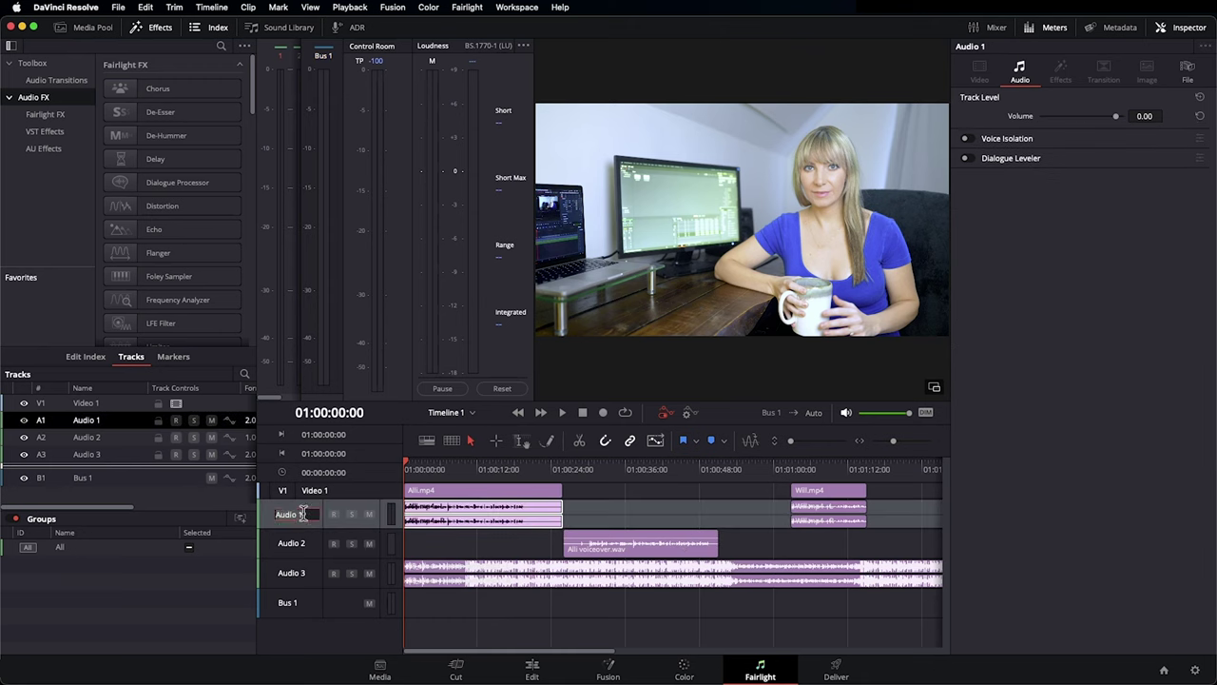
type("Camera Audio")
double_click(291, 543)
type("VO")
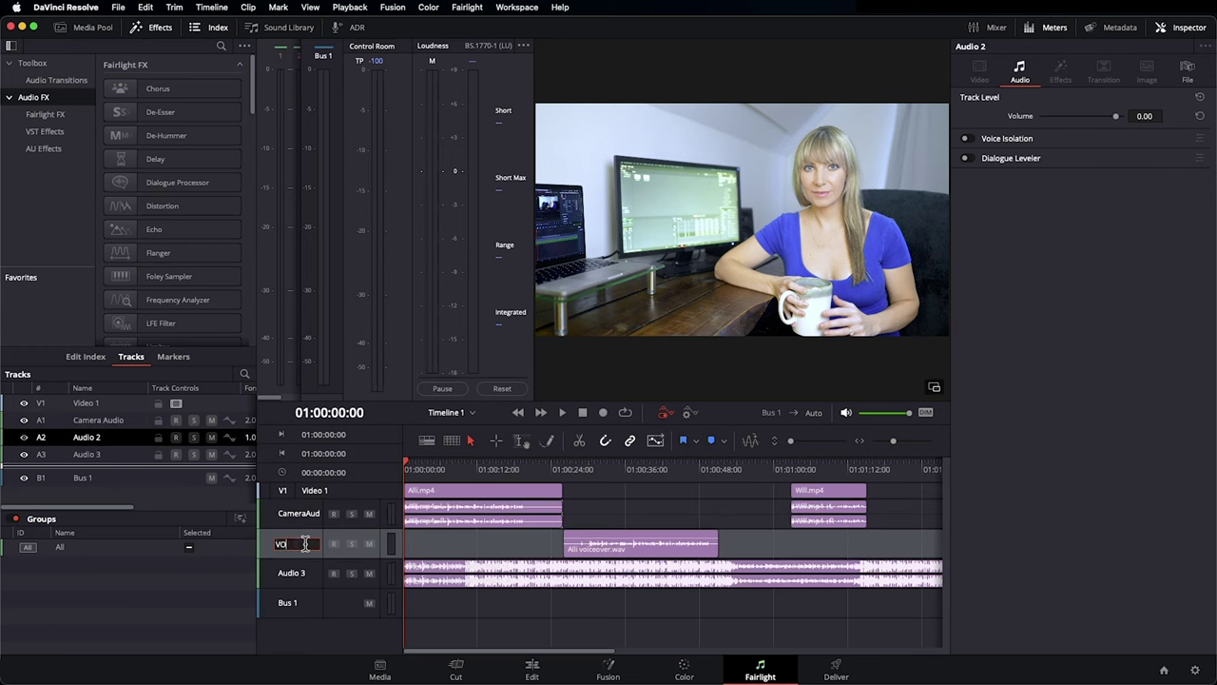
left_click(303, 574)
double_click(316, 573)
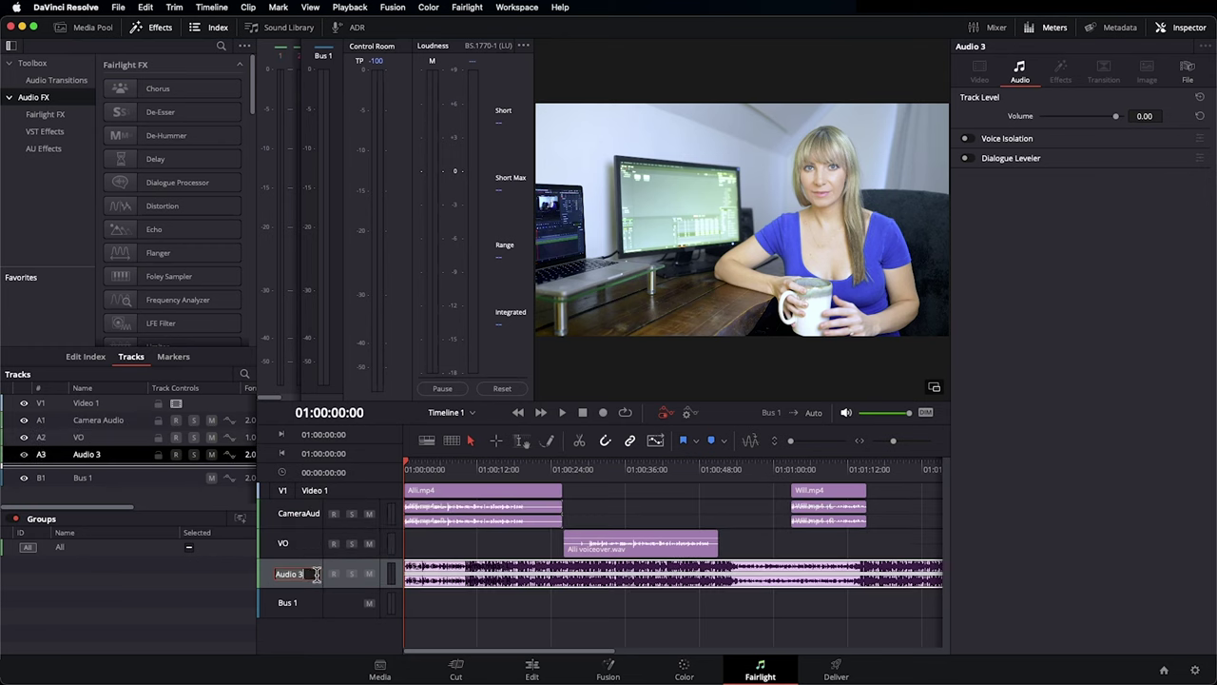
type("Music")
left_click(435, 613)
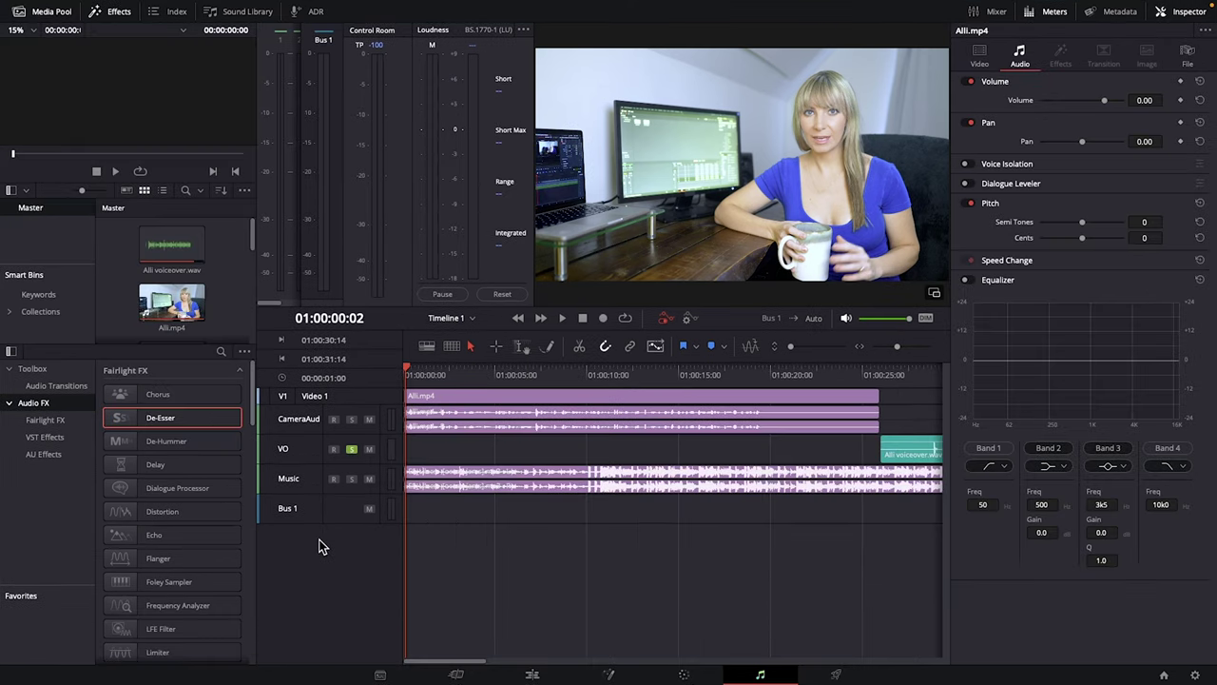
- Add a stereo Audio 4 track, then remove it again with Delete Empty Tracks
right_click(319, 545)
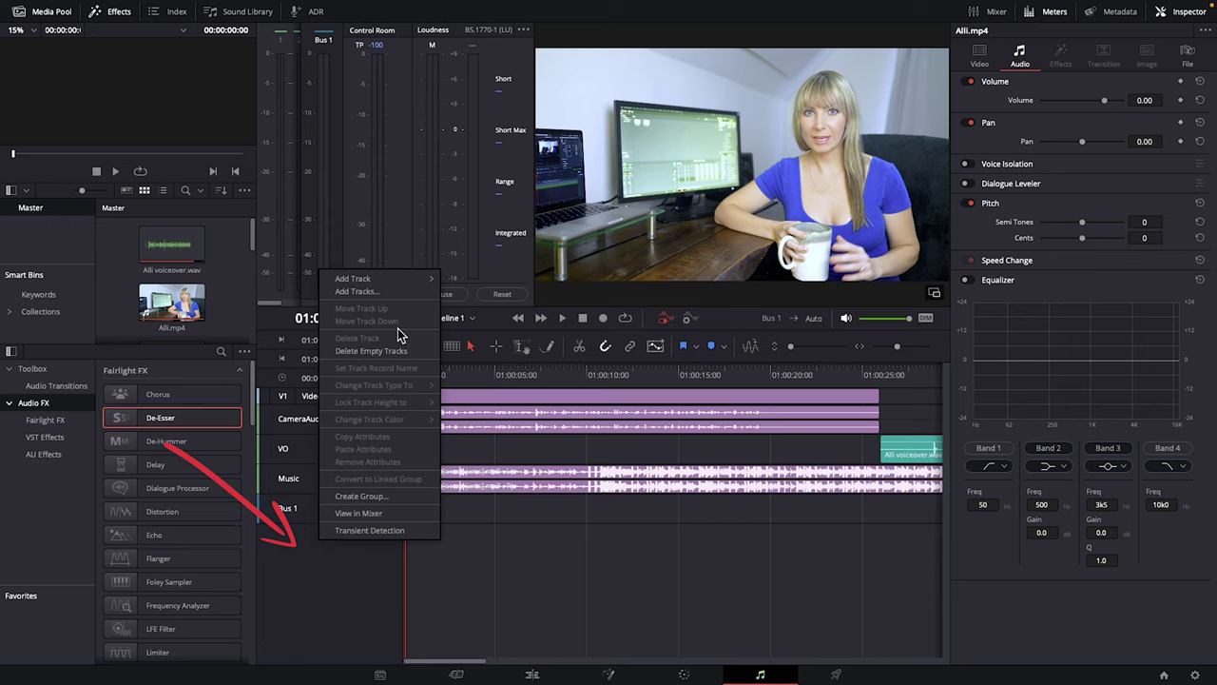
mouse_move(391, 284)
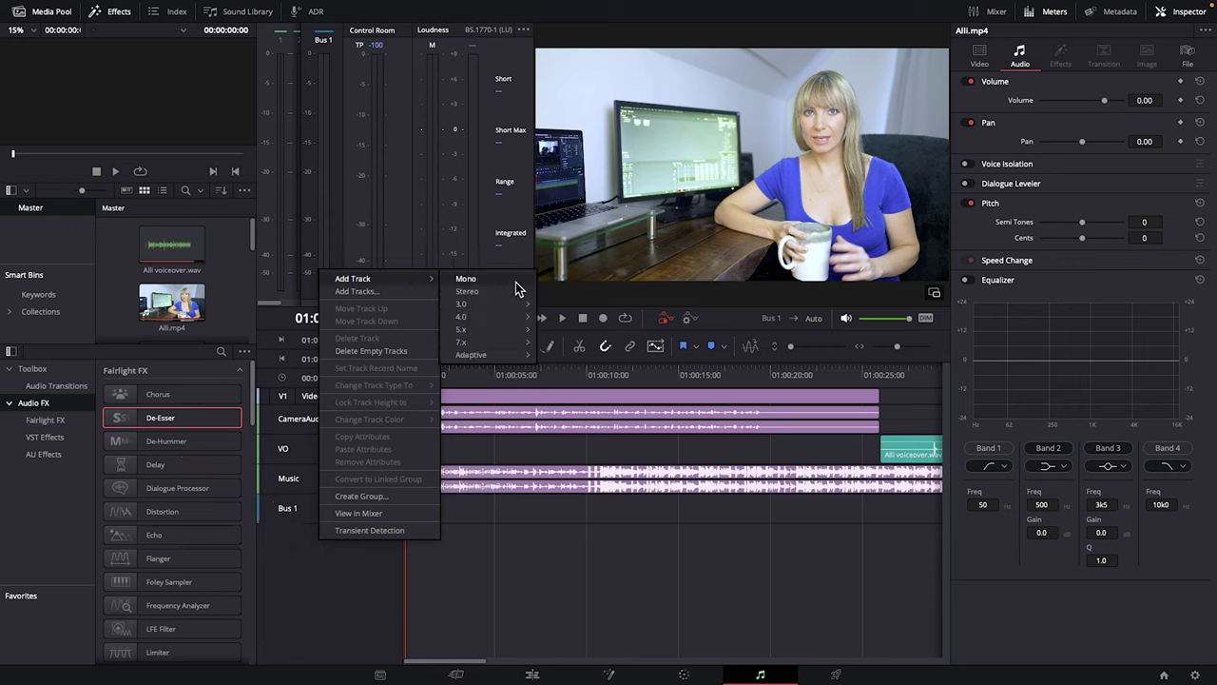
left_click(465, 291)
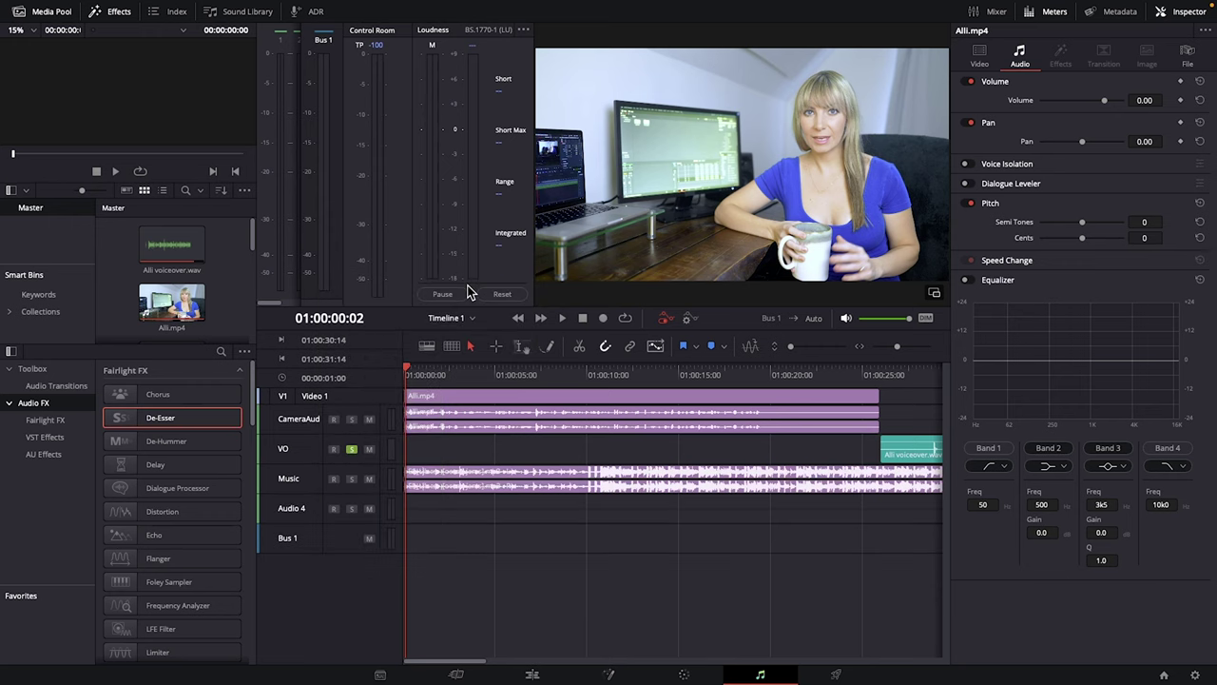
right_click(317, 514)
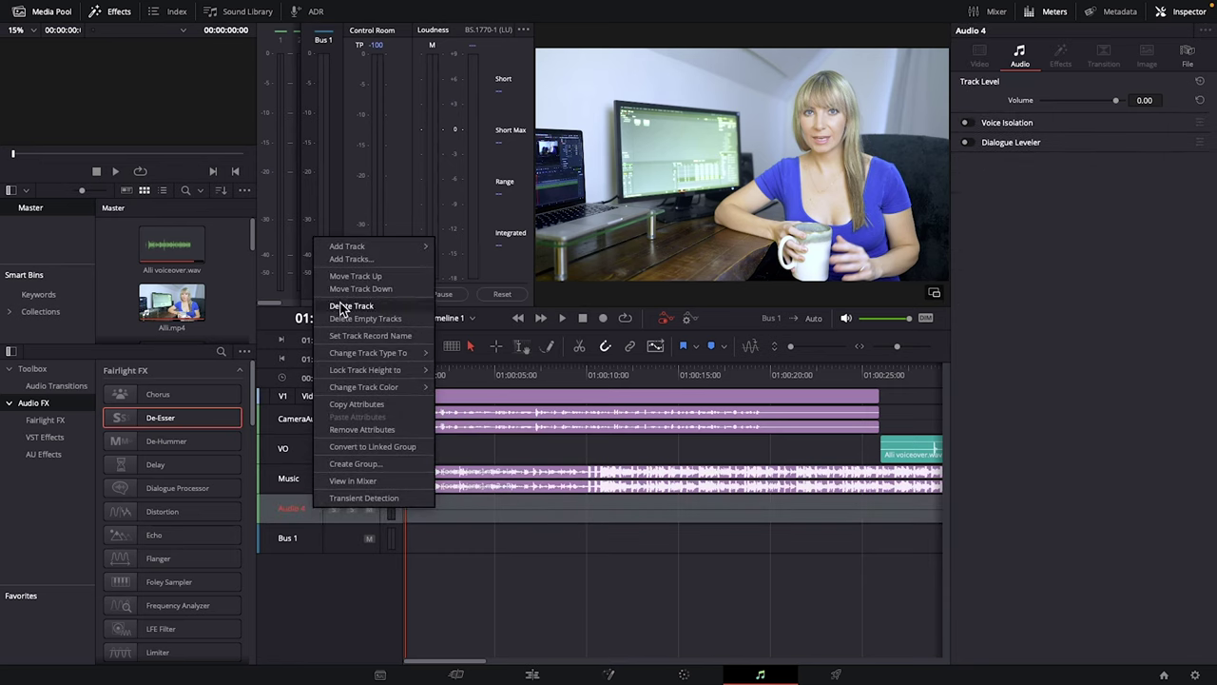
left_click(411, 321)
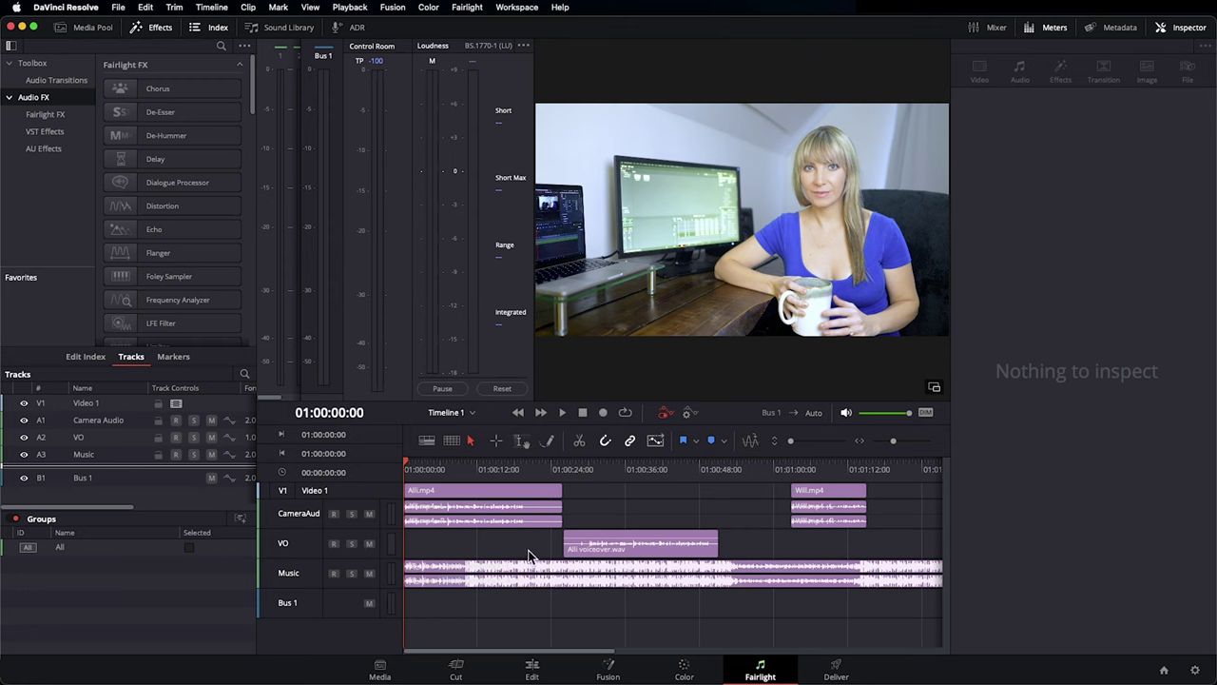
- Colour the Alli.mp4 and Will.mp4 clips Olive
left_click_drag(895, 491, 544, 523)
right_click(549, 513)
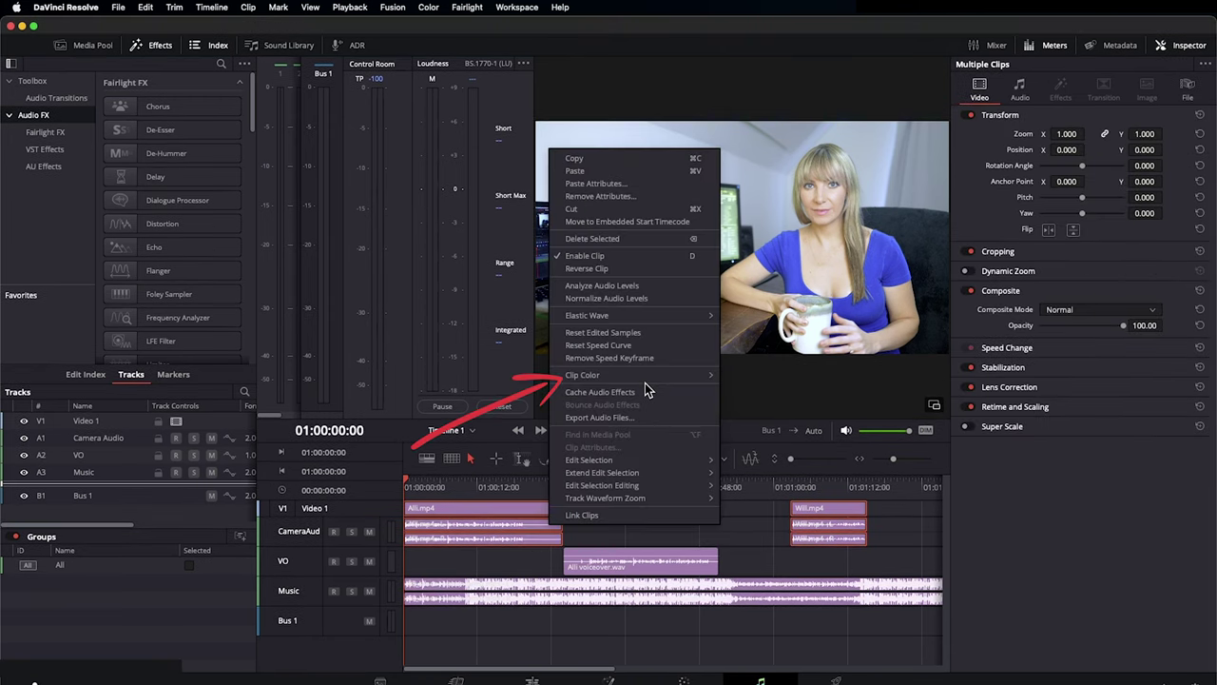
mouse_move(657, 375)
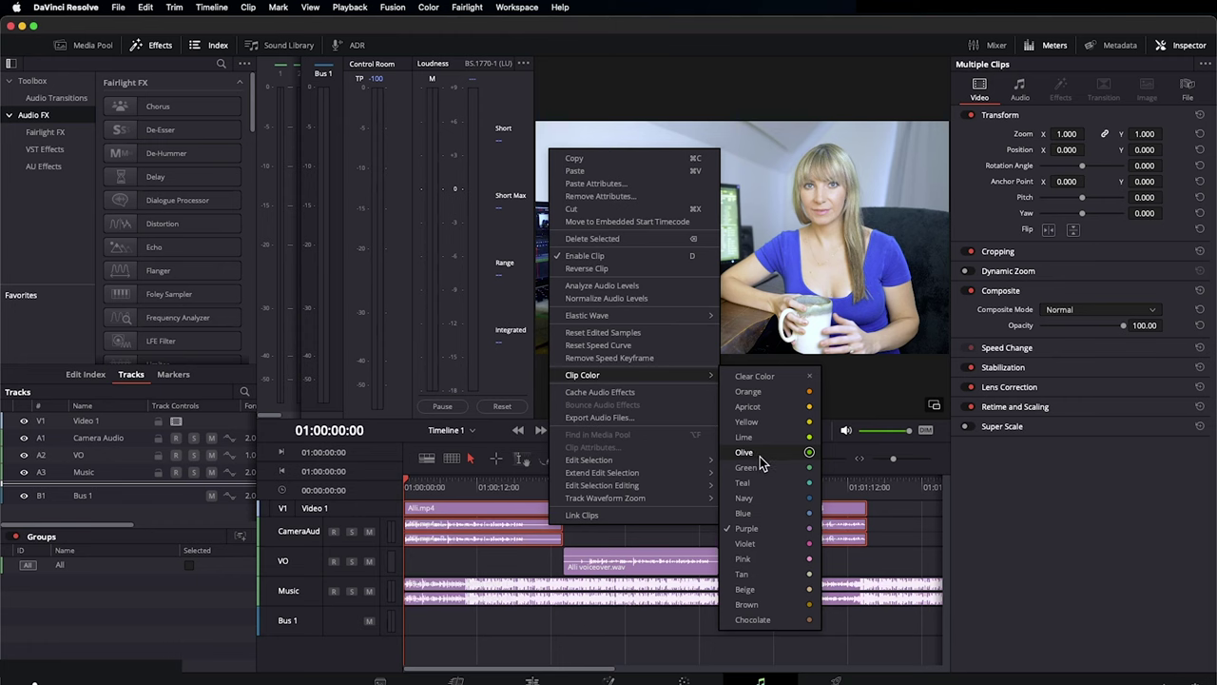
left_click(760, 454)
- Colour the Alli voiceover.wav clip Teal and select the Camera Audio track
right_click(629, 568)
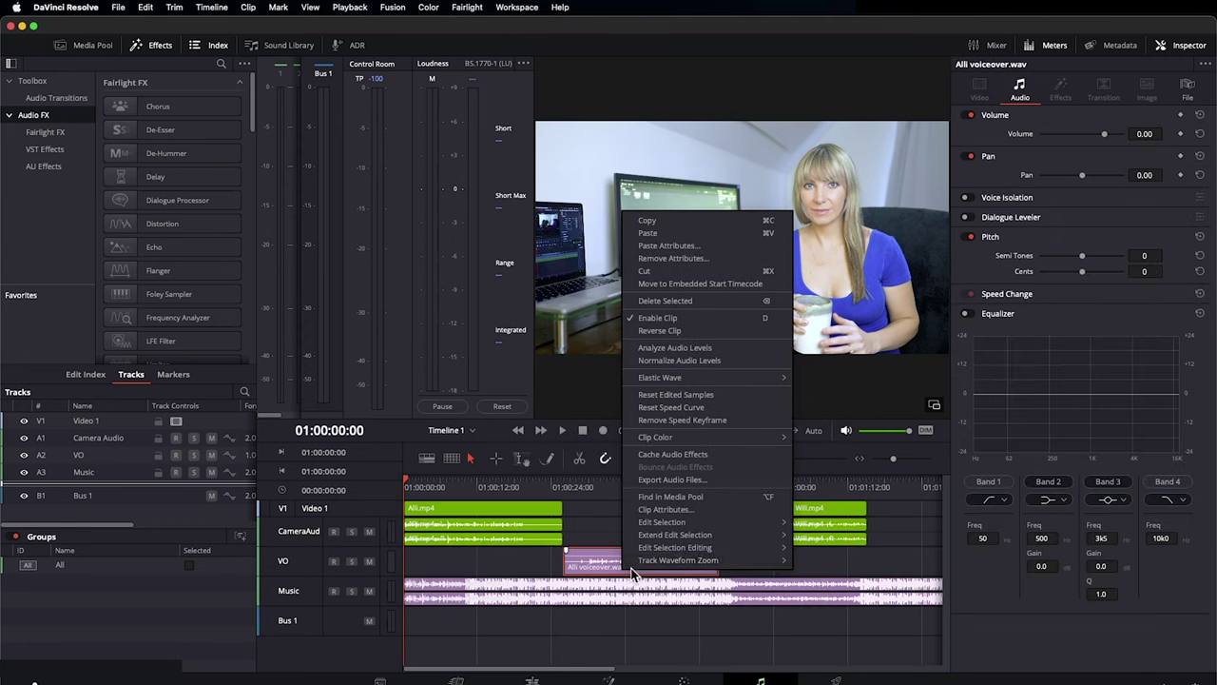
mouse_move(754, 443)
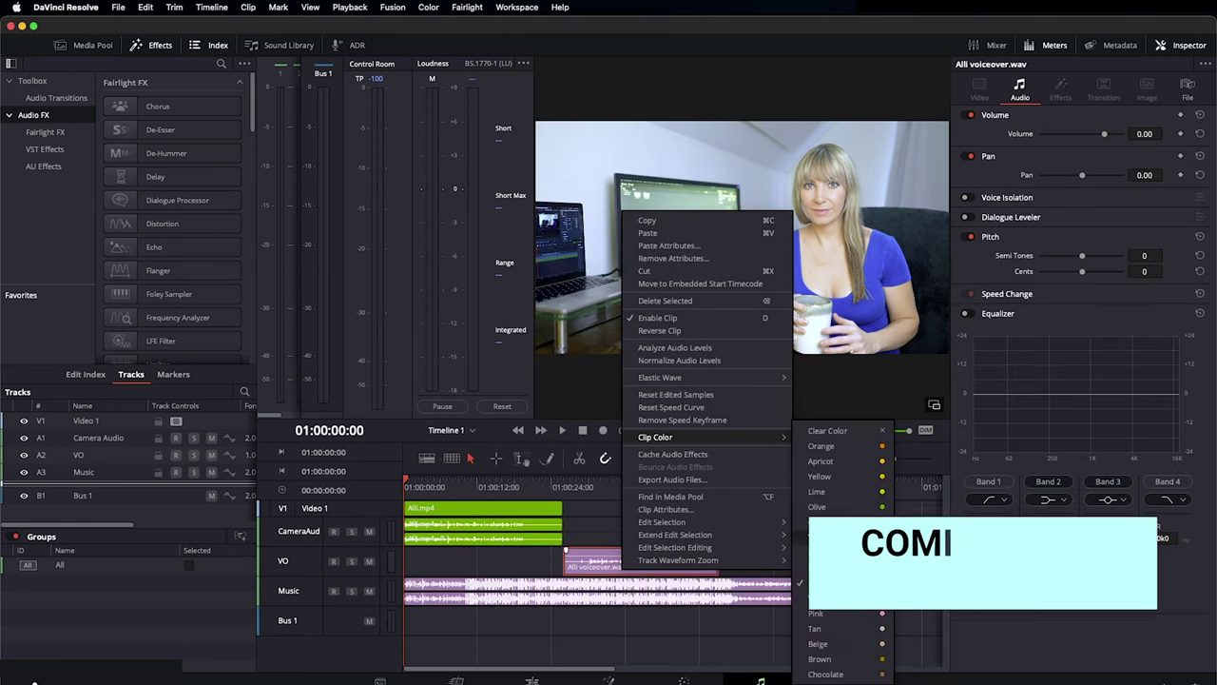
left_click(827, 537)
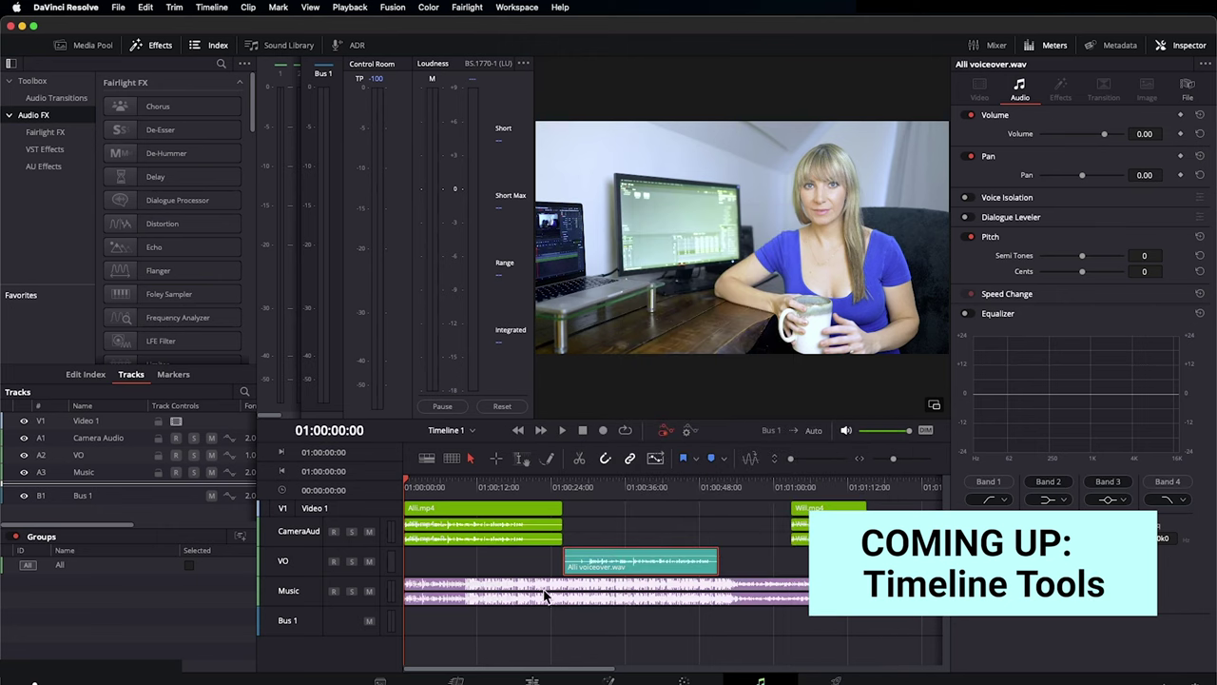
left_click(361, 544)
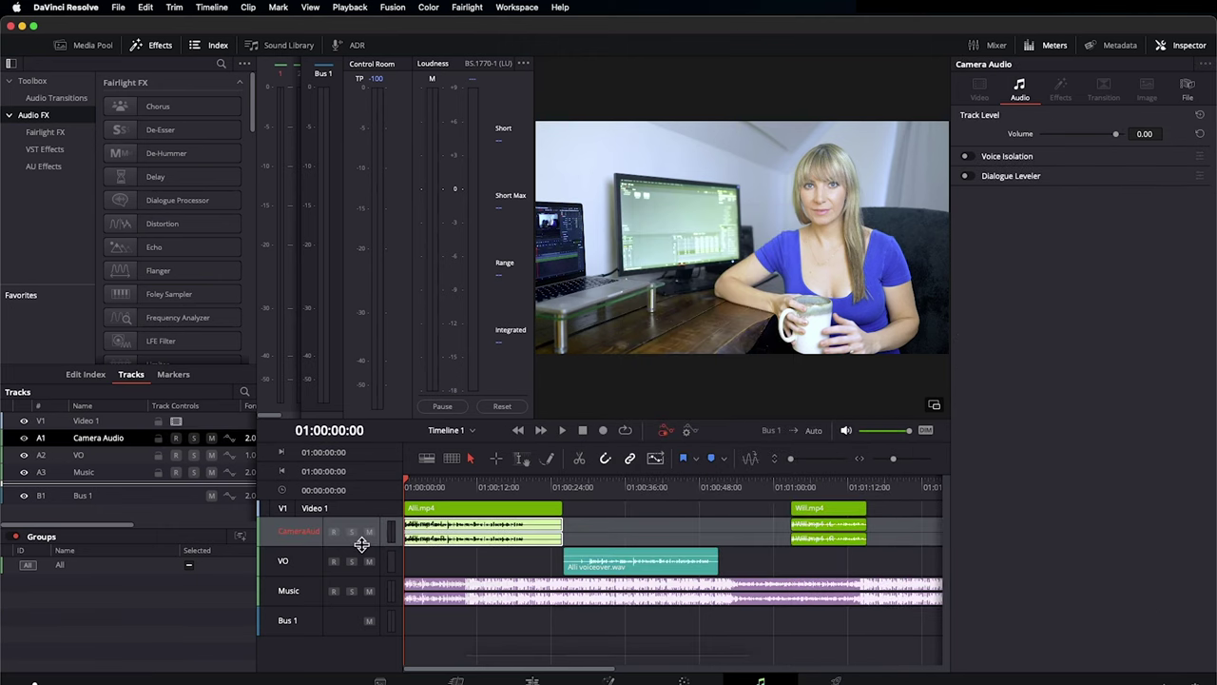
scroll(358, 544, "up", 1)
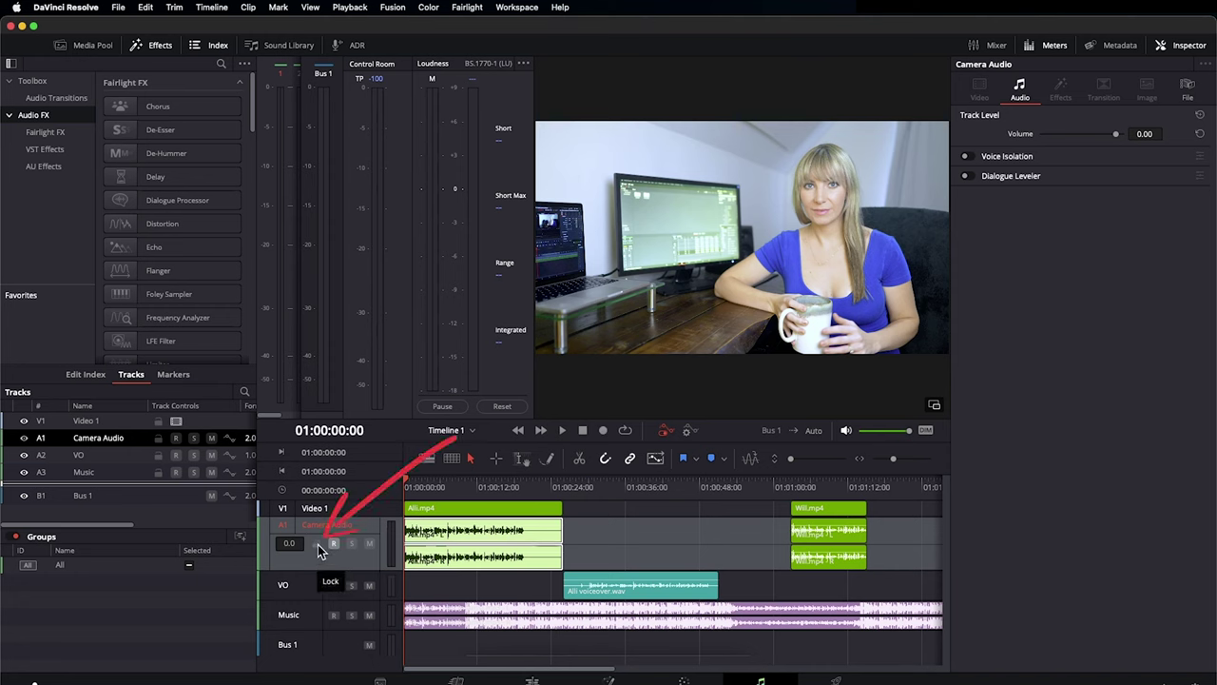
- Lock the Camera Audio track, then test selecting the Alli.mp4 and Will.mp4 clips on it
left_click(318, 544)
left_click(494, 548)
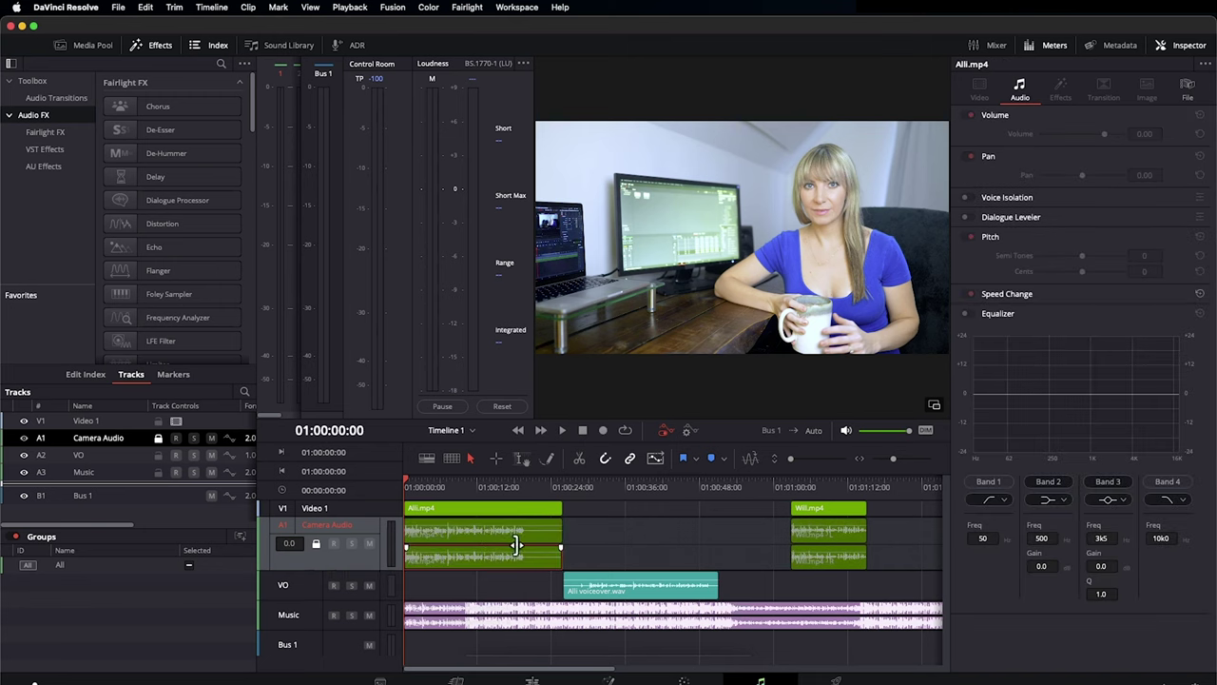
left_click(519, 546)
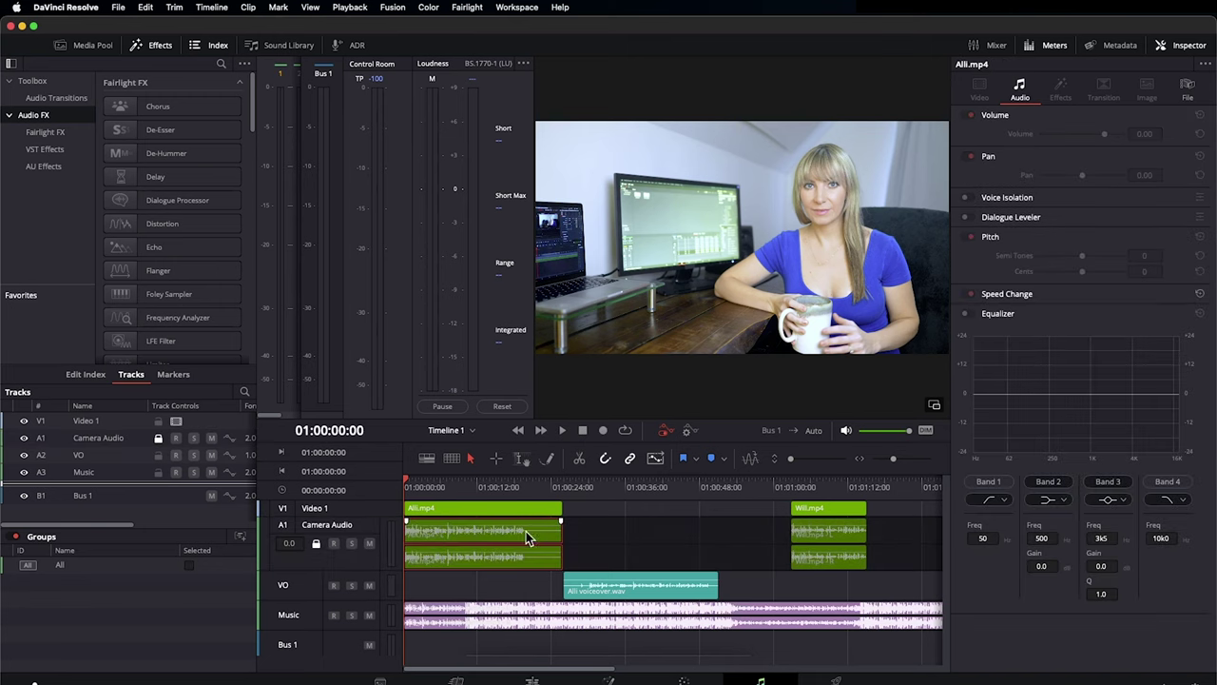
left_click(826, 550)
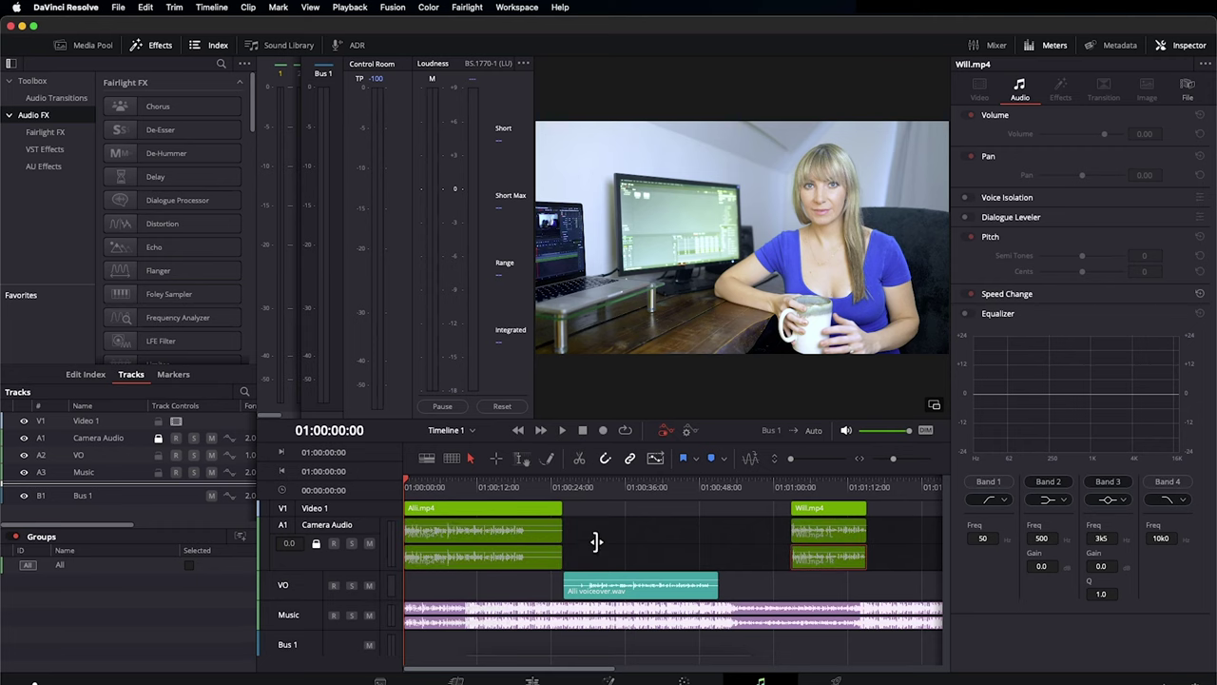
left_click(485, 547)
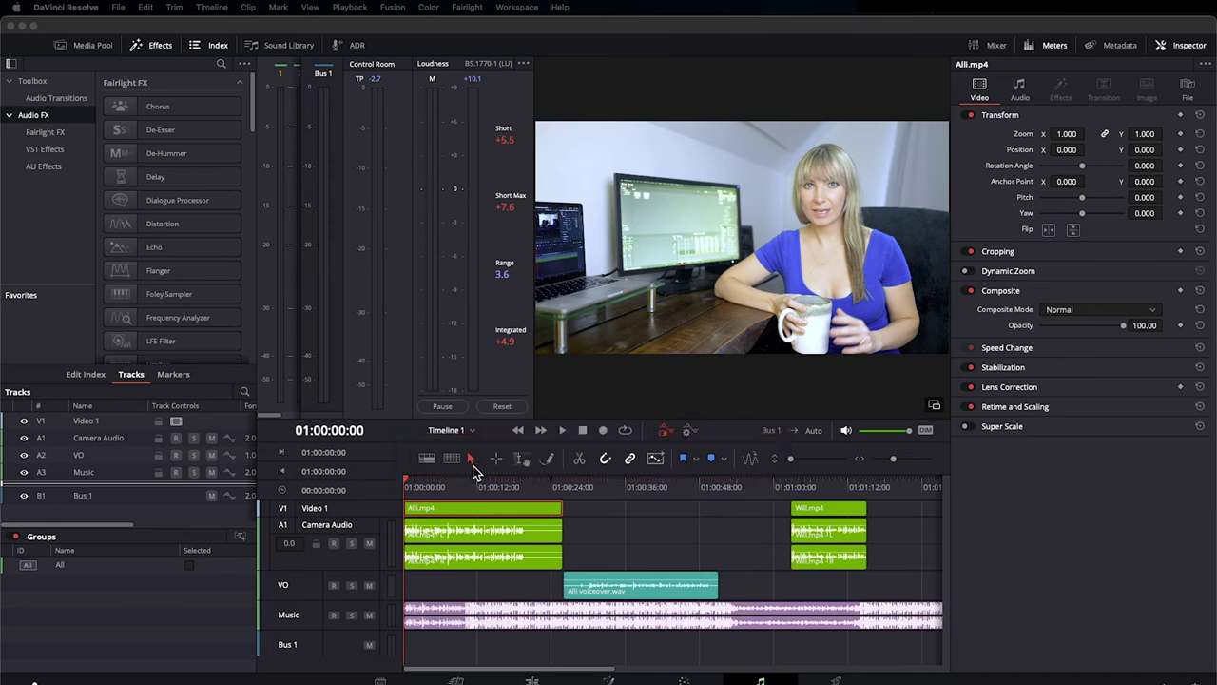
- Mark a range over the first Alli.mp4 clip, then try a Blade split and undo it
left_click(496, 459)
left_click_drag(571, 577, 507, 491)
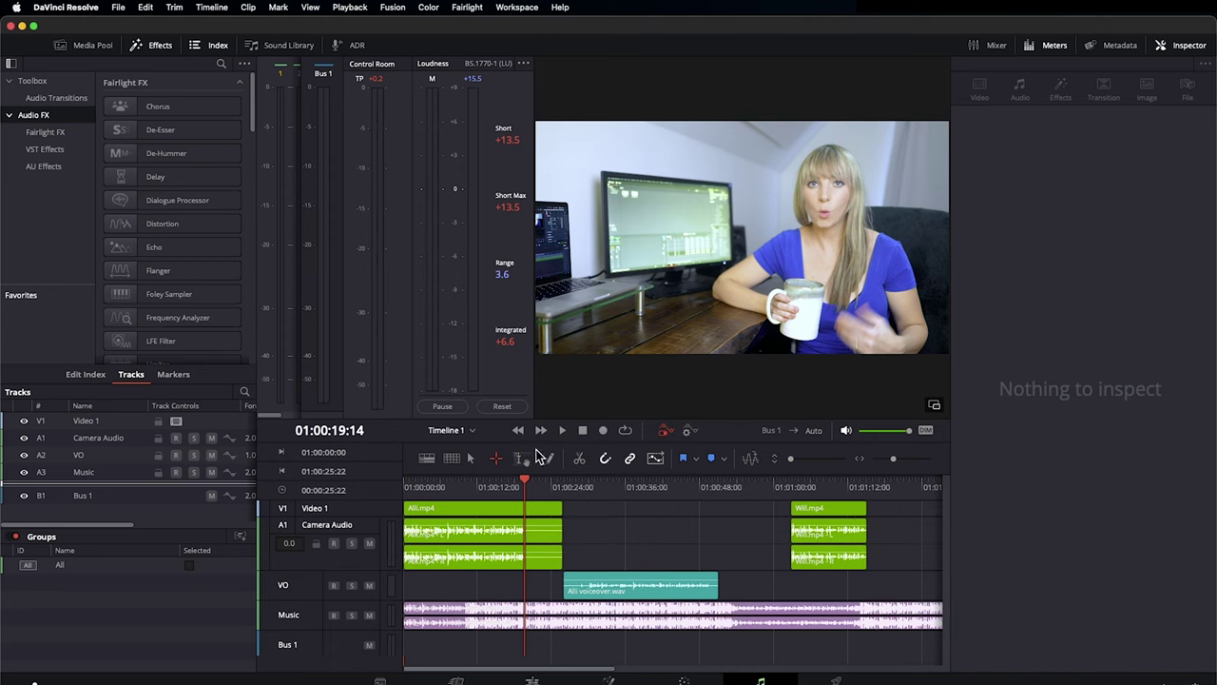
left_click(580, 459)
left_click(582, 498)
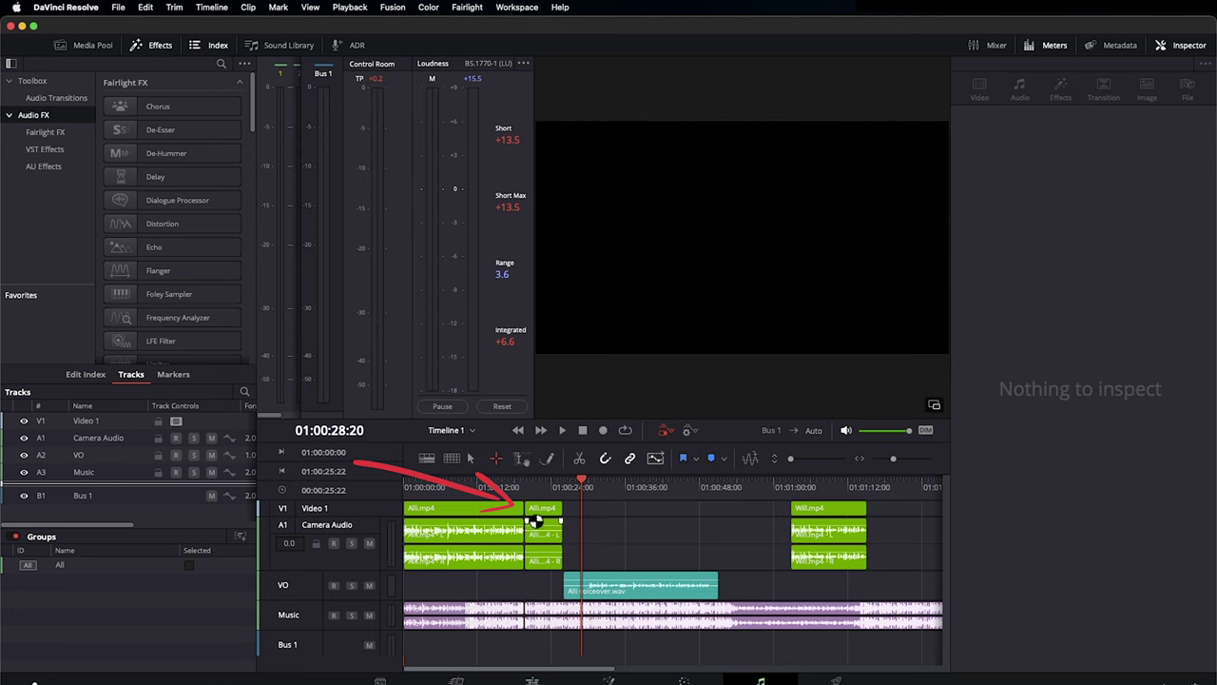
key("super+z")
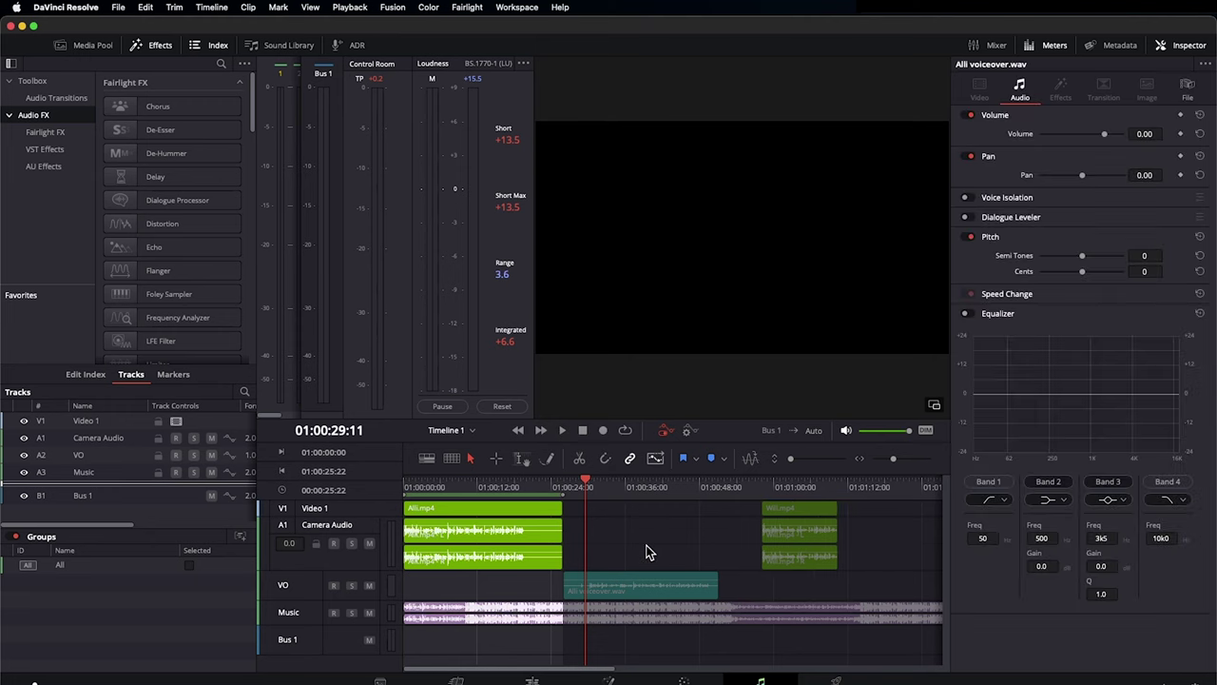
- Drag Alli voiceover.wav onto the Camera Audio track and nudge it just after Alli.mp4
mouse_move(623, 589)
left_mouse_down()
mouse_move(609, 532)
mouse_move(636, 539)
mouse_move(595, 541)
left_mouse_up()
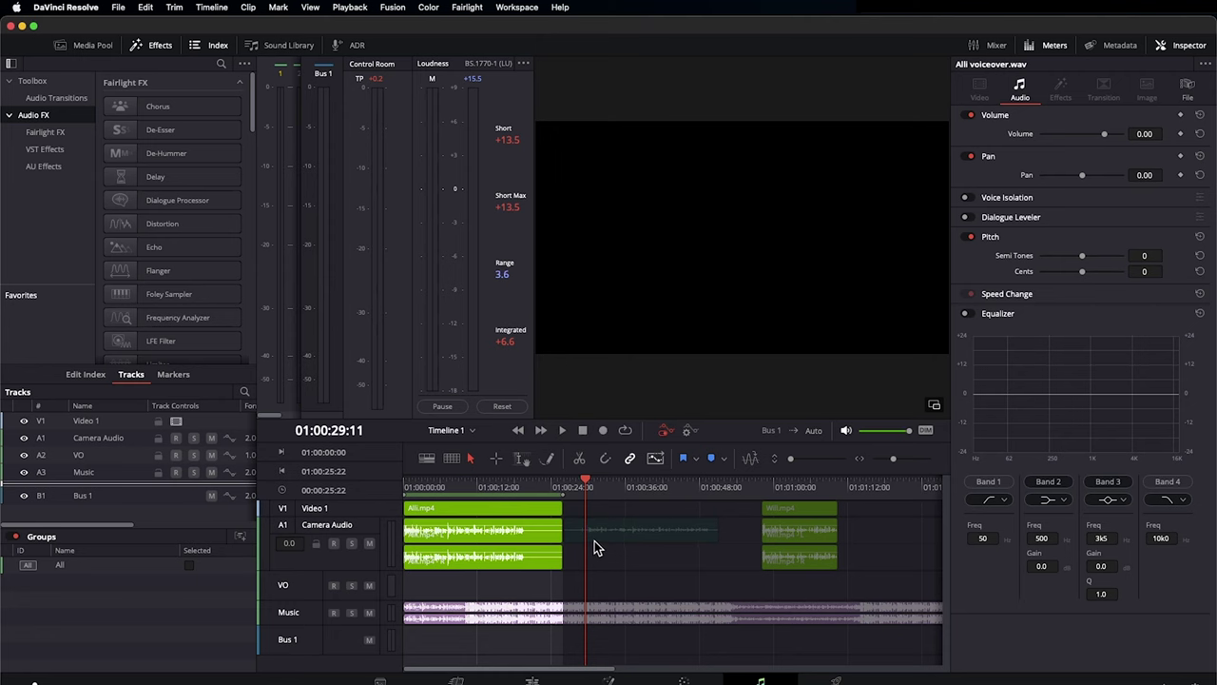
left_click_drag(583, 541, 602, 550)
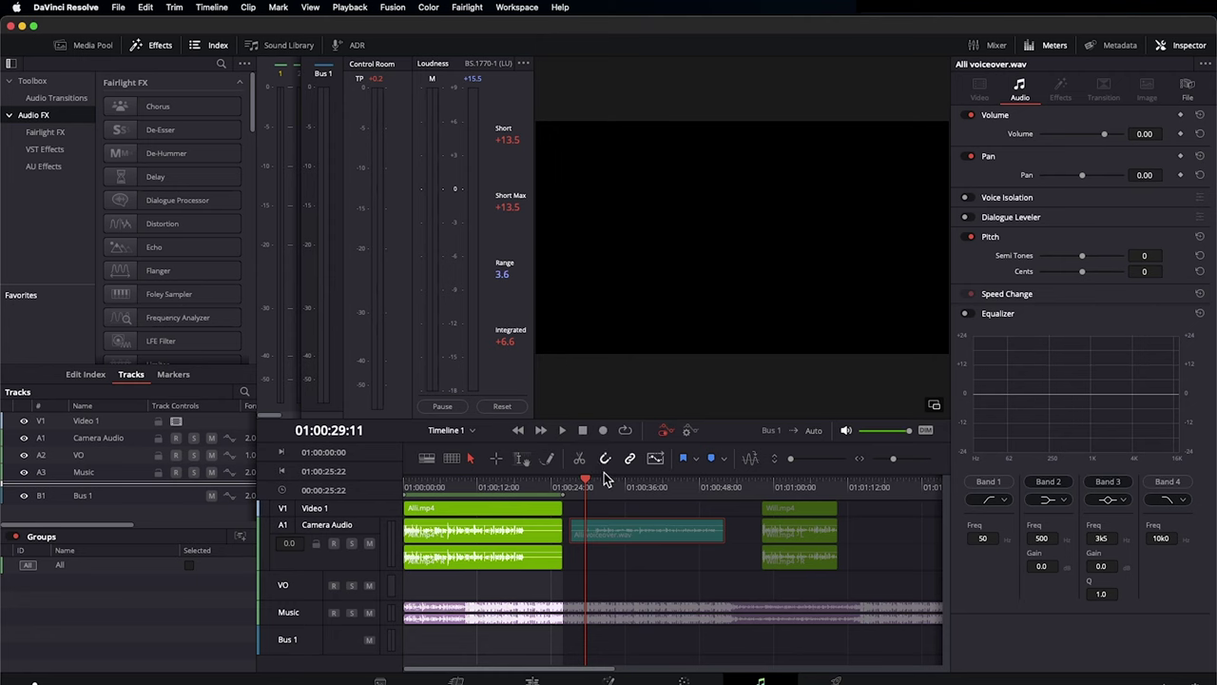
left_click(614, 542)
mouse_move(615, 537)
left_mouse_down()
mouse_move(624, 542)
mouse_move(598, 535)
mouse_move(647, 538)
mouse_move(614, 542)
left_mouse_up()
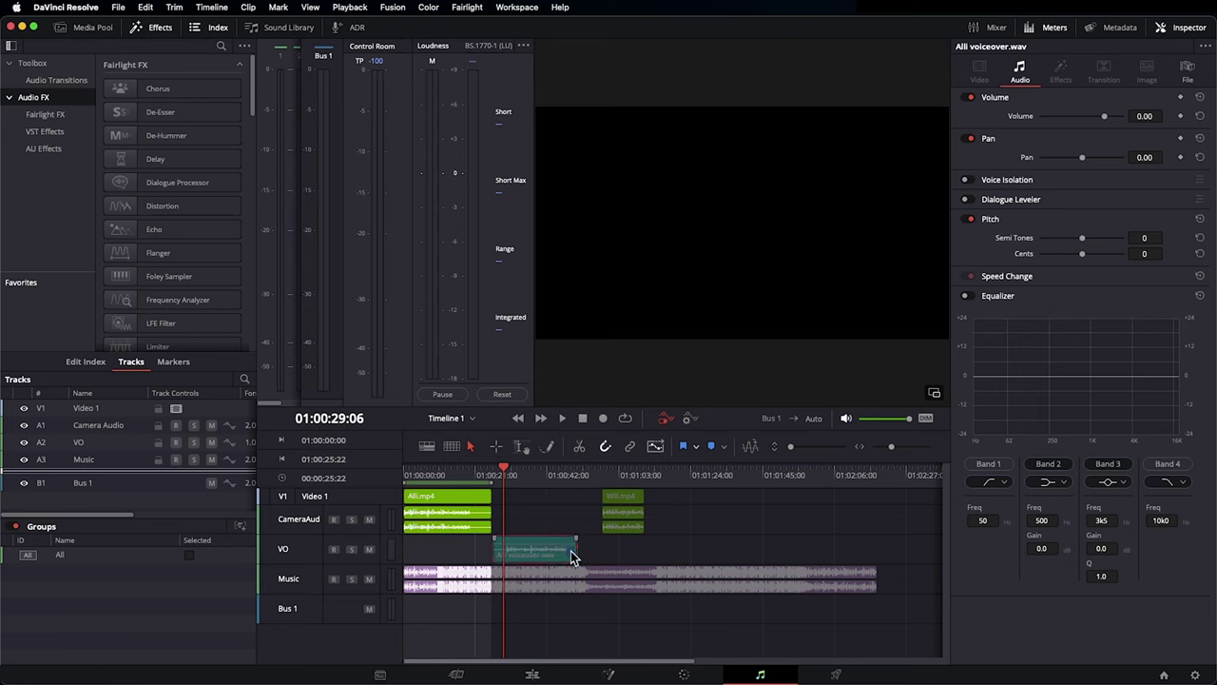
- Add a marker noted 'Deess' to the voiceover clip, then play from the start of Will.mp4
key("m")
key("m")
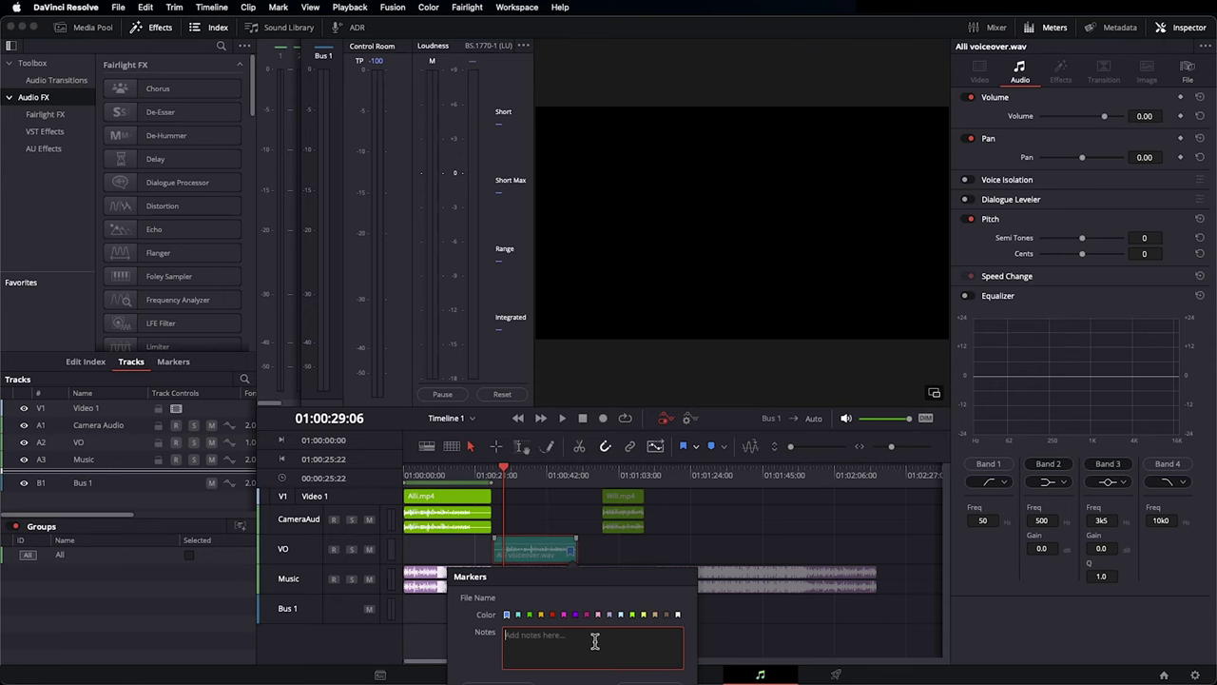
type("Deess")
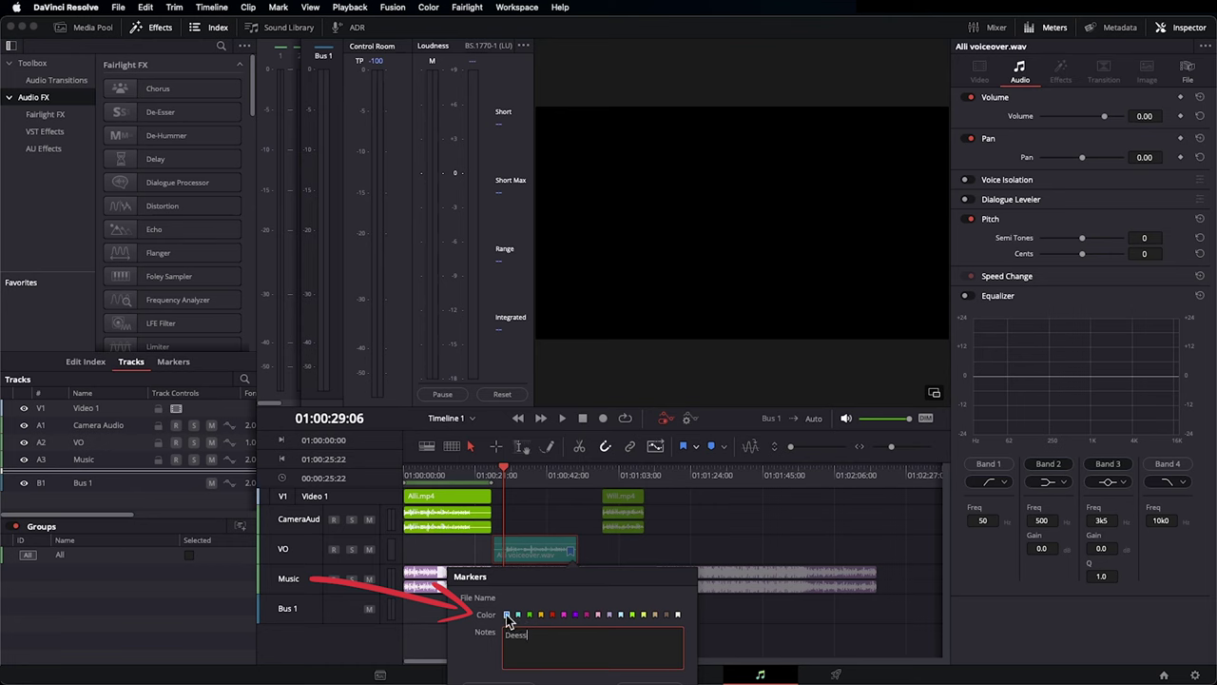
key("Escape")
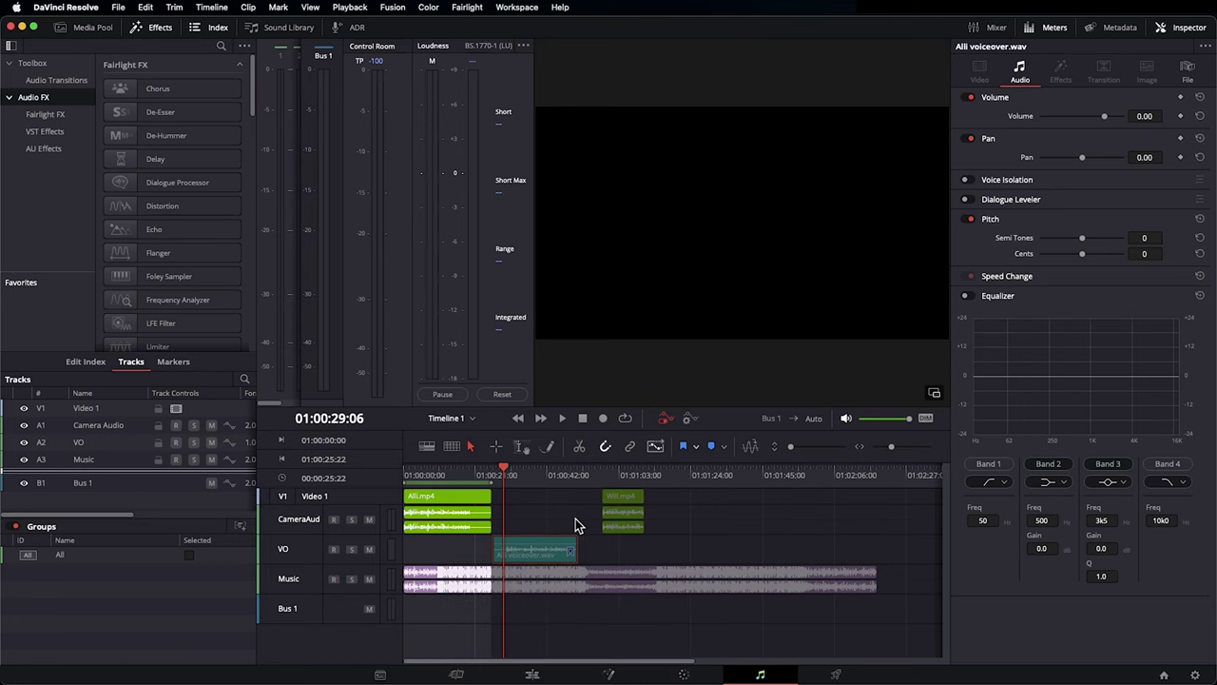
key("Down")
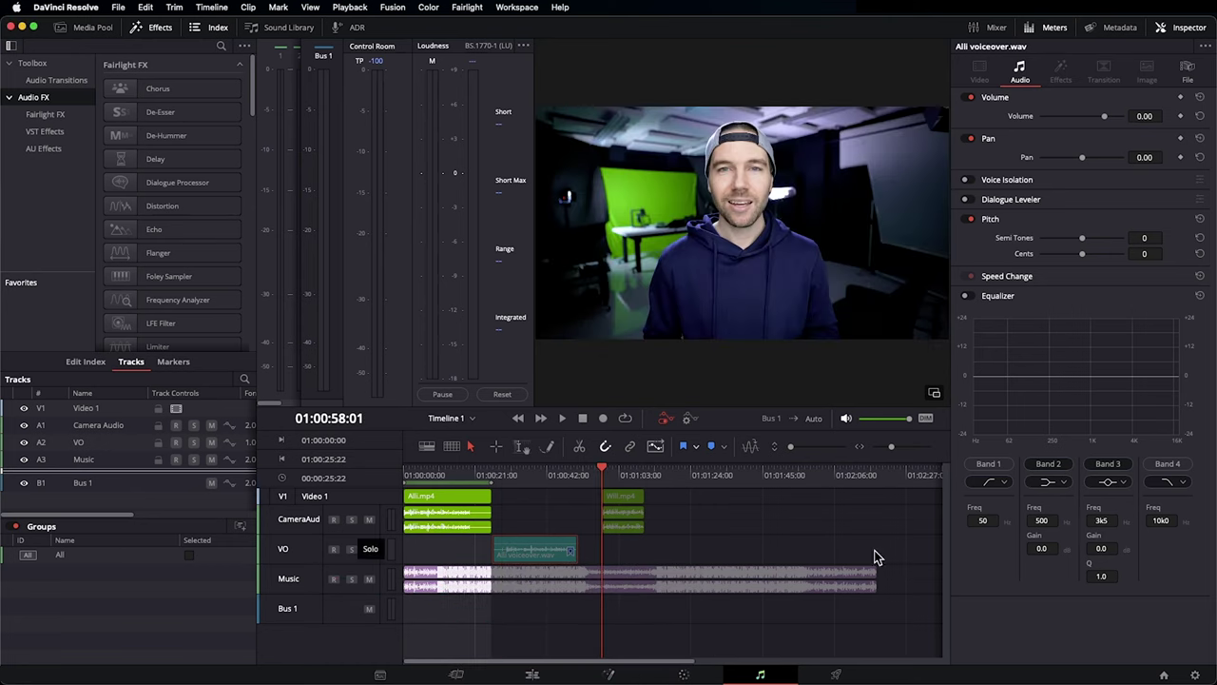
key("space")
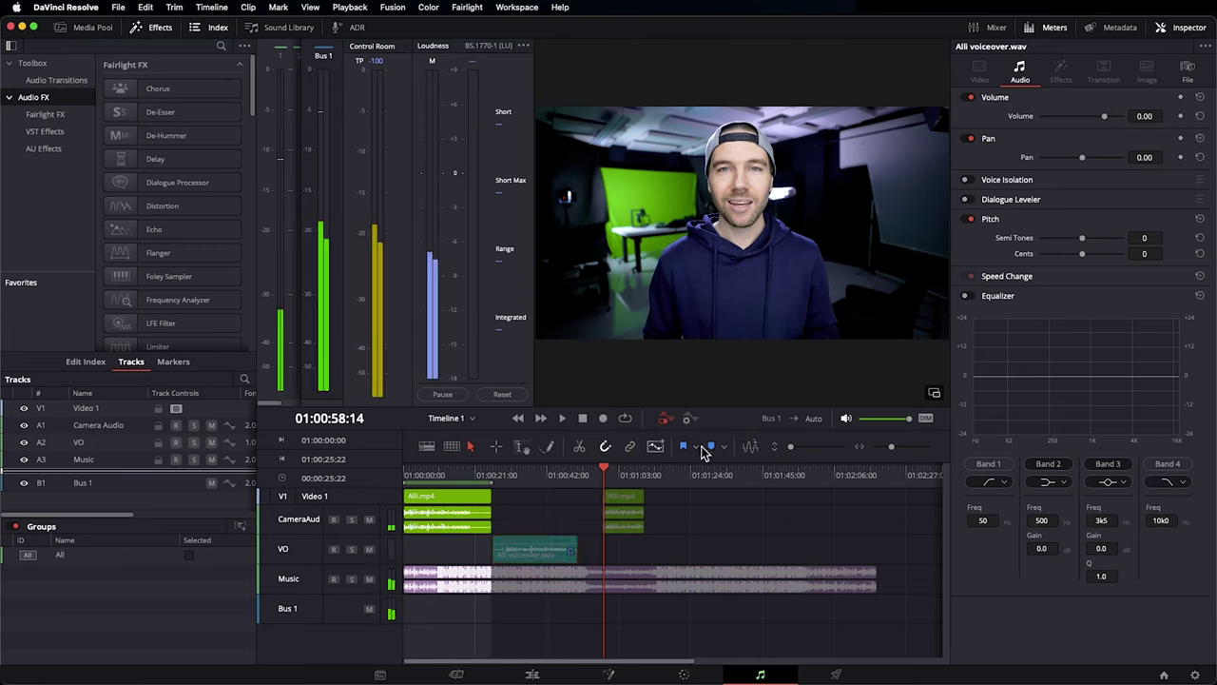
- Rename the timeline marker 'Audio' with note 'Noise reduction', give it a duration, and extend its range
left_click(597, 475)
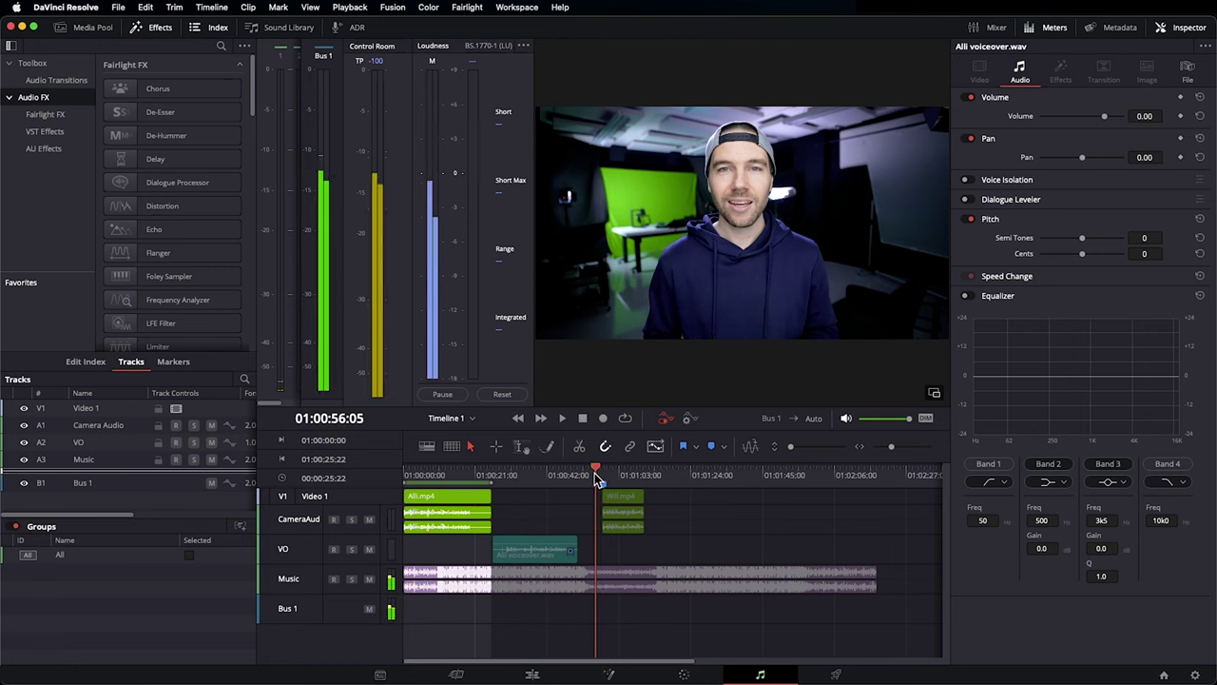
double_click(603, 483)
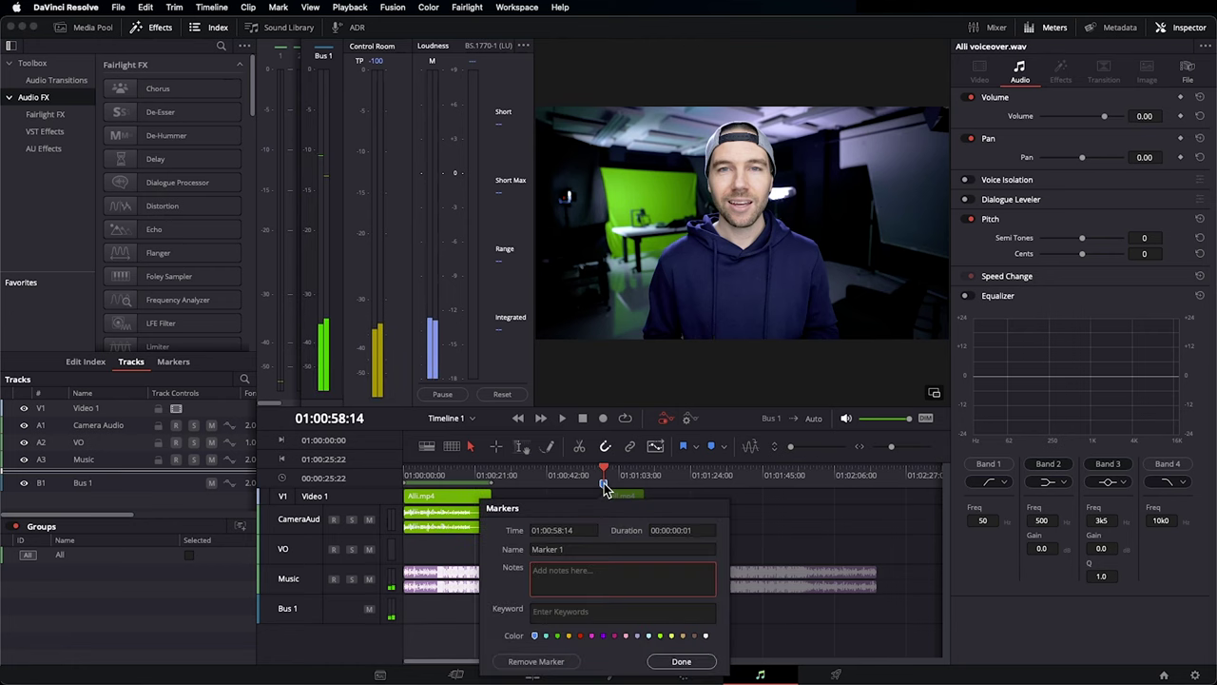
triple_click(561, 548)
type("Audio")
left_click(573, 578)
type("Noise redu")
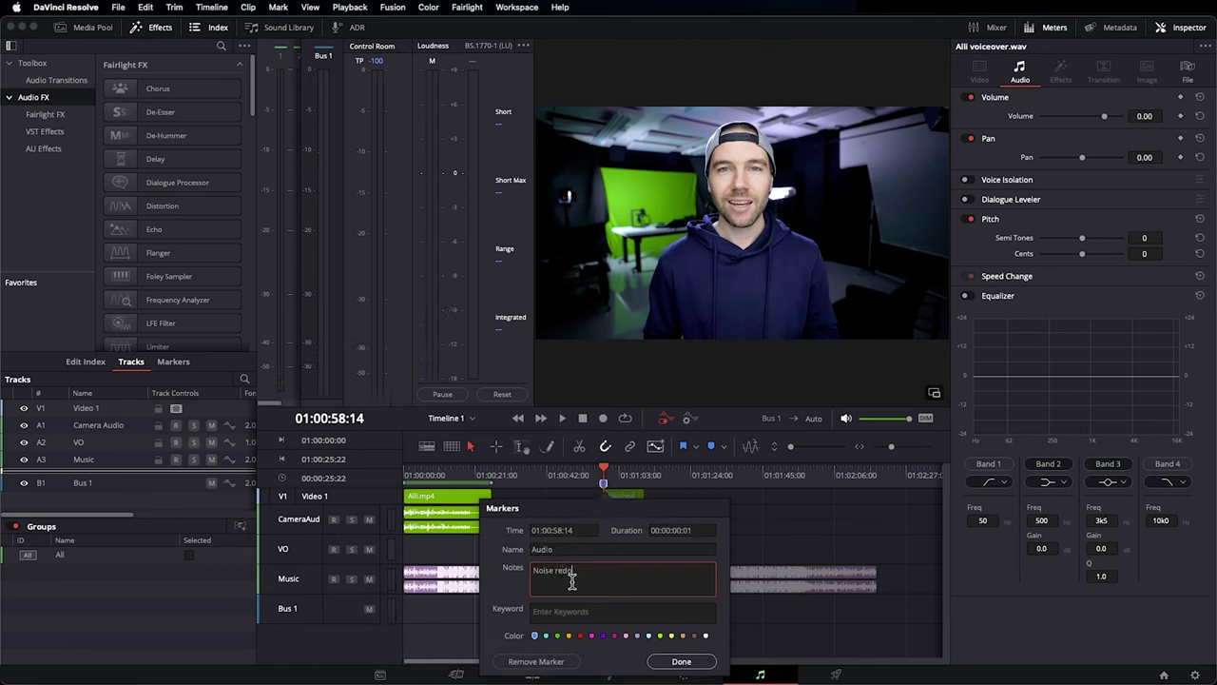
type("ction")
left_click(703, 529)
type("1001")
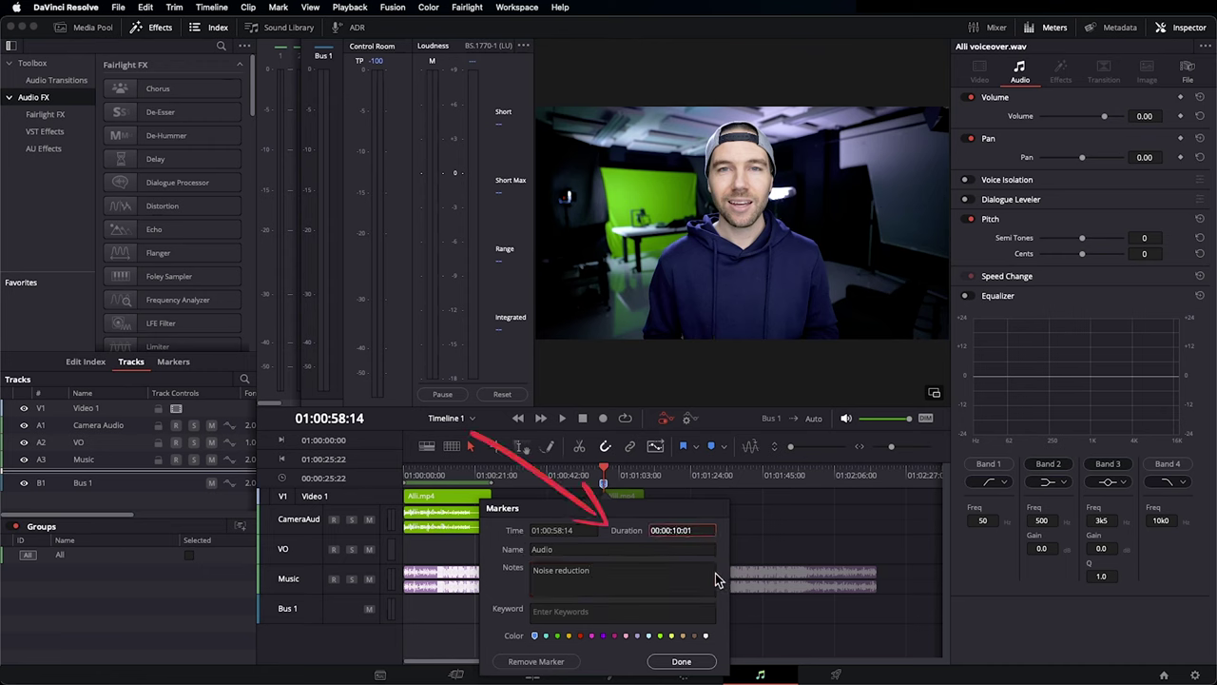
type("101")
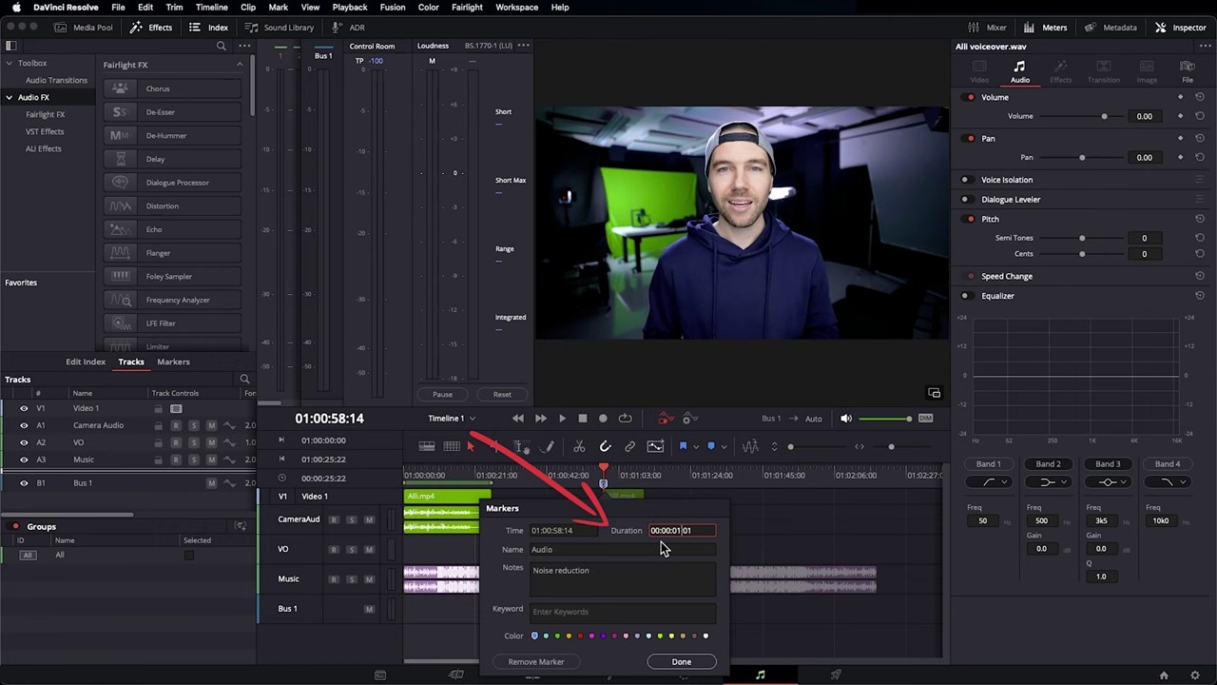
left_click(686, 662)
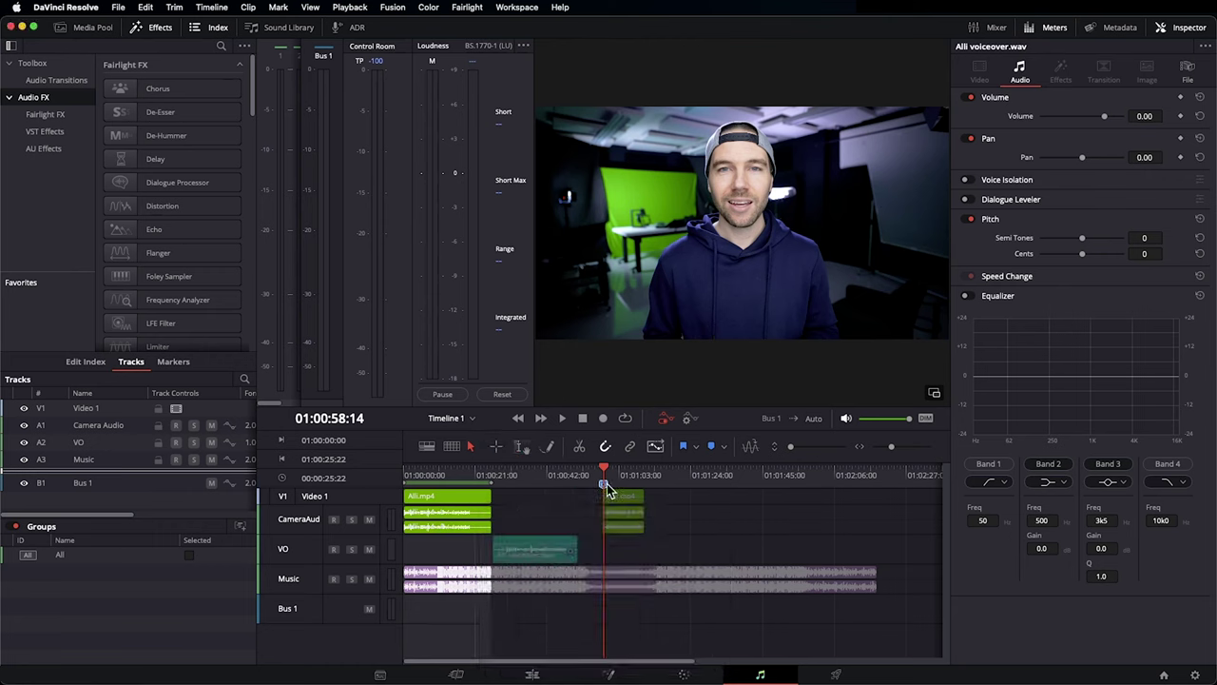
mouse_move(602, 485)
left_mouse_down()
mouse_move(505, 485)
mouse_move(644, 489)
left_mouse_up()
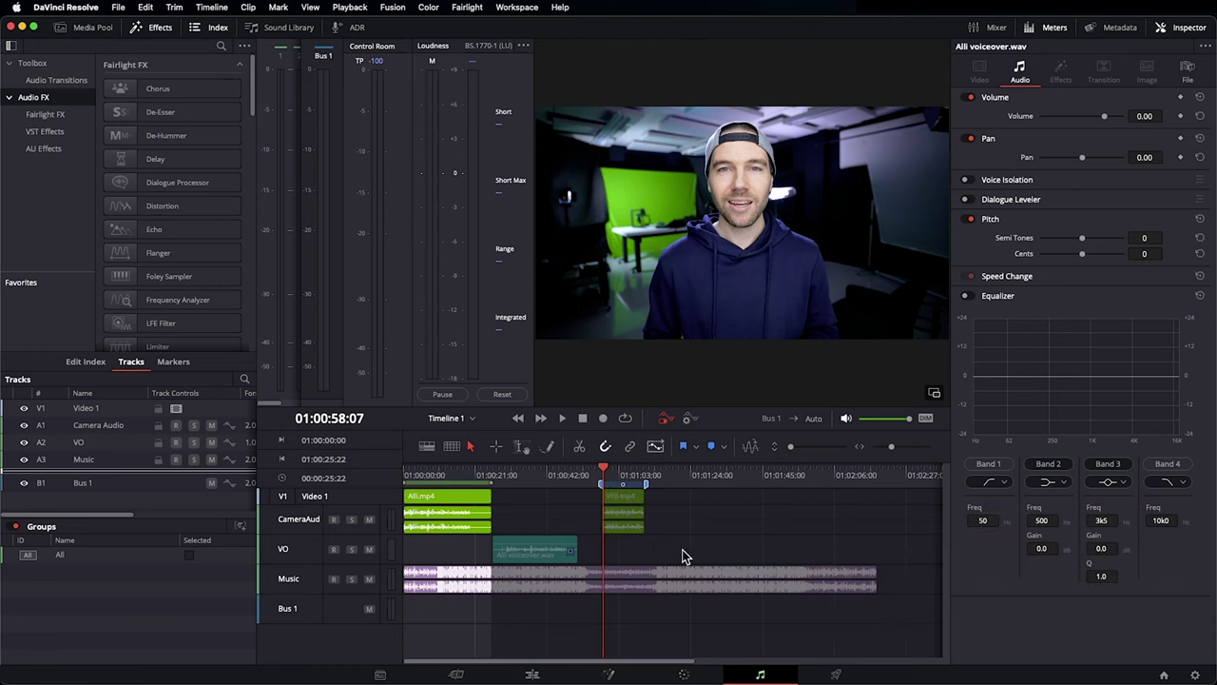
left_click_drag(712, 626, 567, 498)
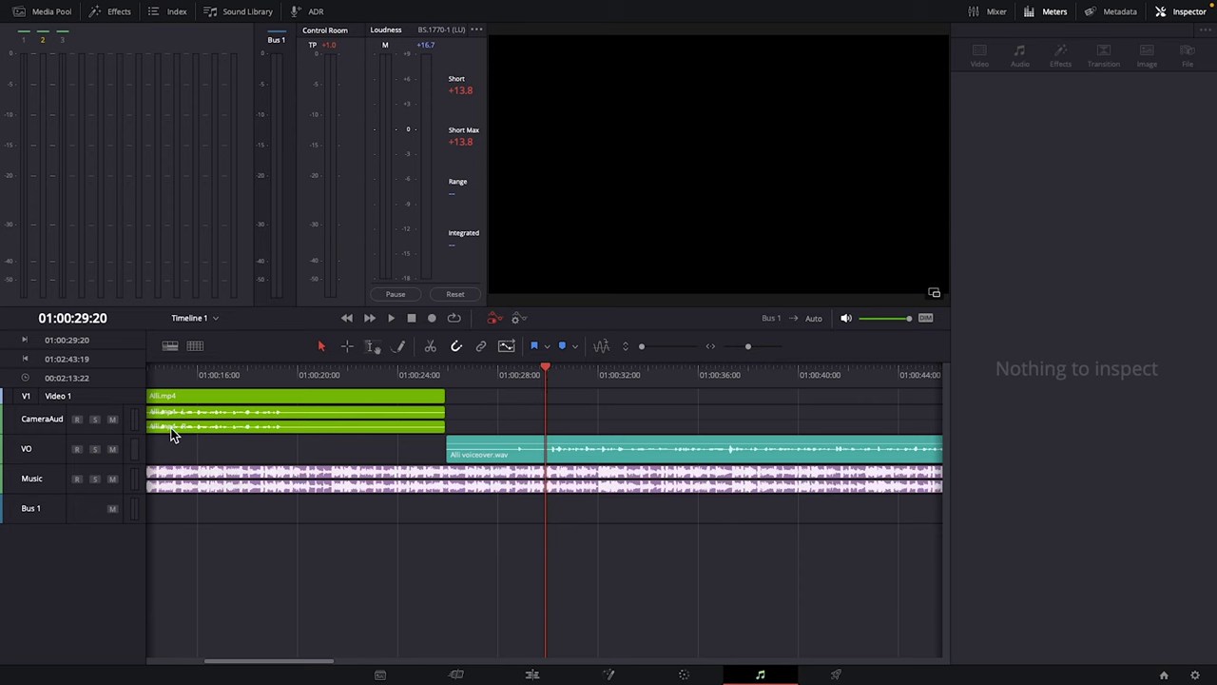
- Solo the VO track and mark an in point and an out point at 01:00:32:07
left_click(96, 449)
key("i")
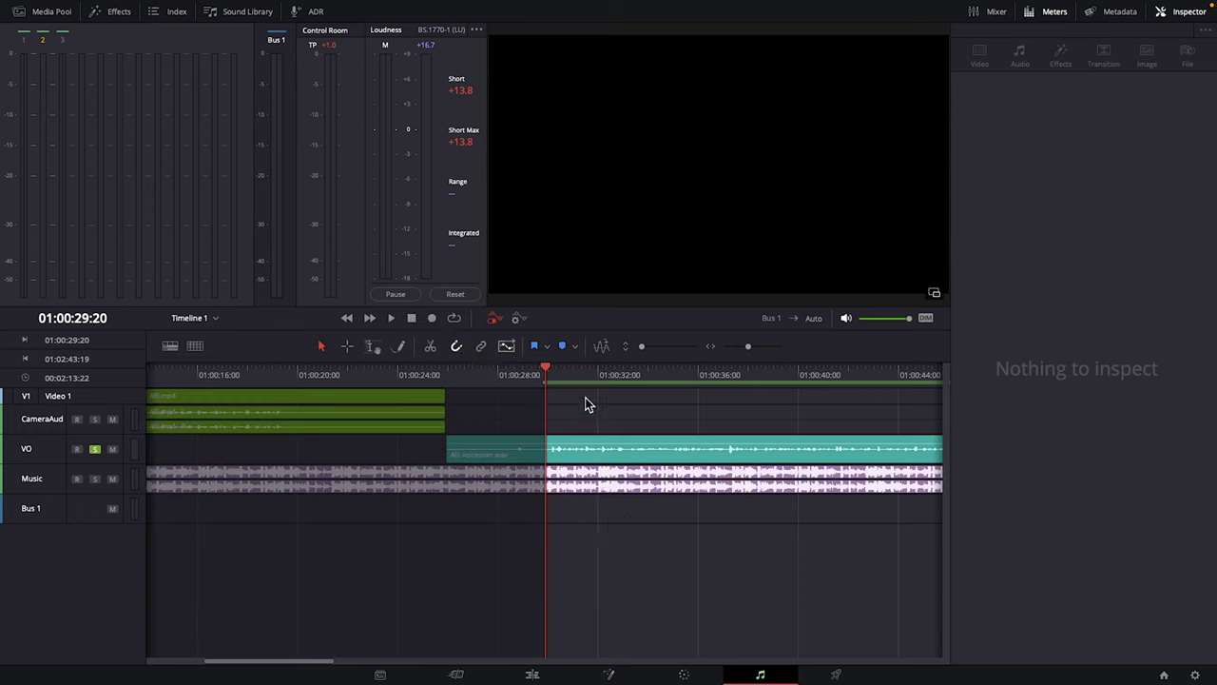
left_click_drag(569, 385, 614, 481)
key("o")
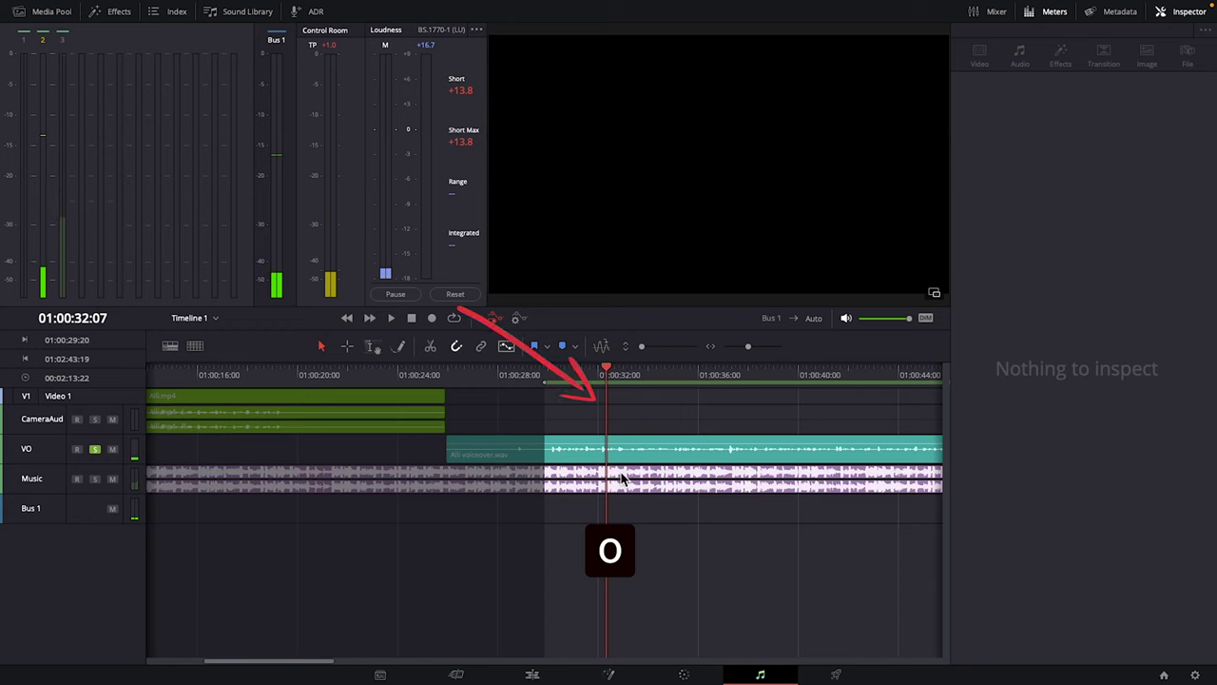
key("o")
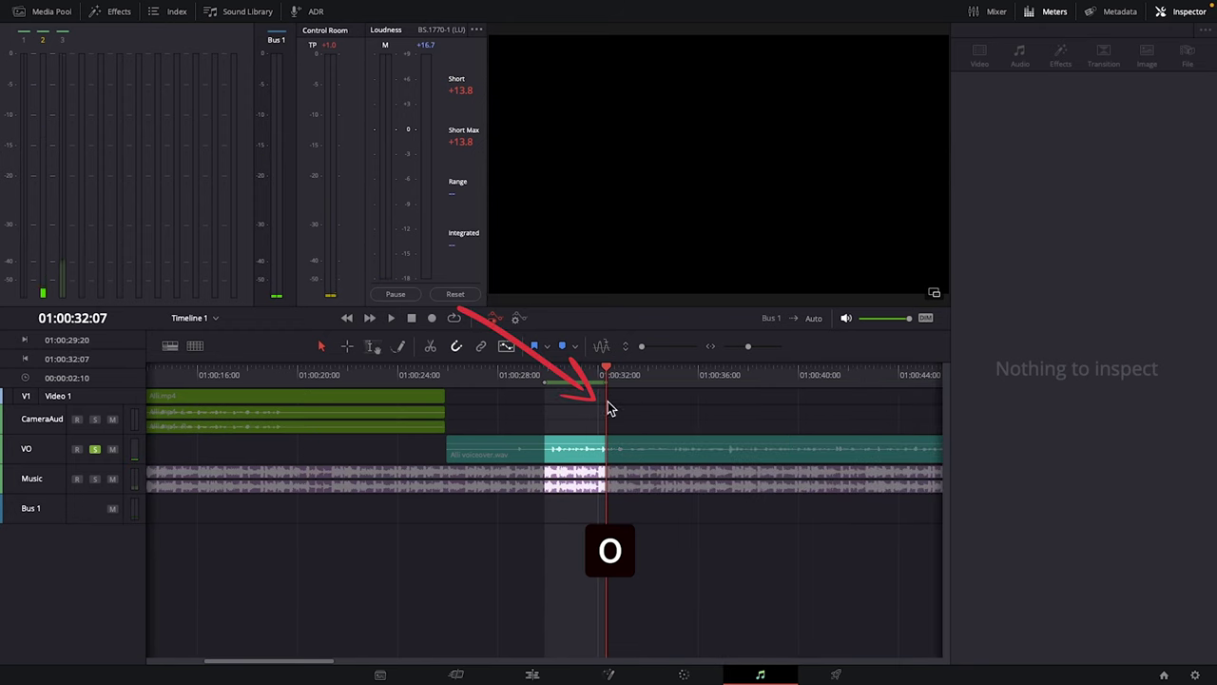
- Loop-play the marked range, then clear both the in and out points
key("space")
left_click(455, 320)
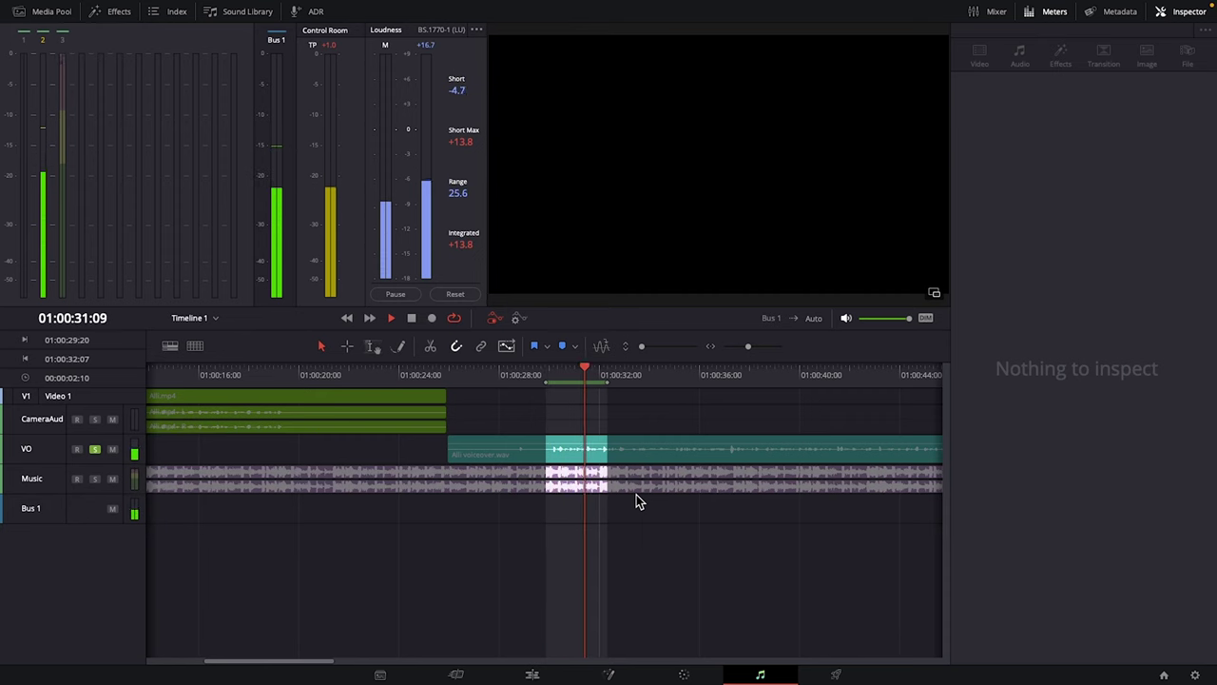
key("space")
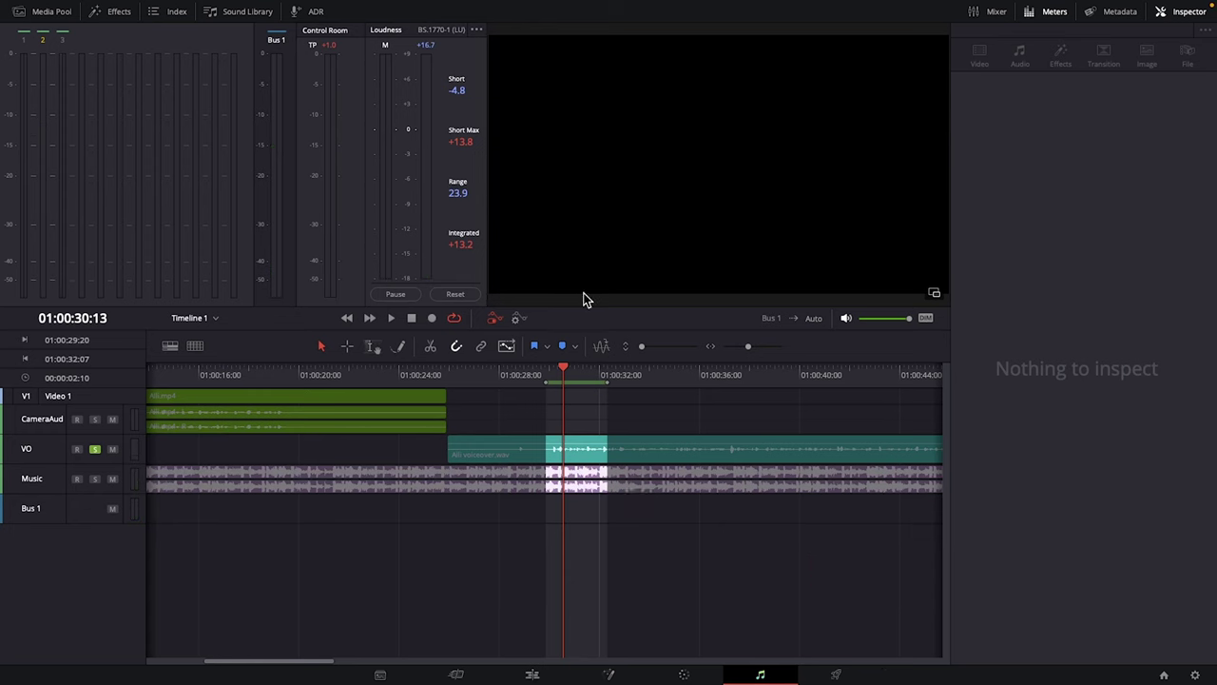
mouse_move(204, 11)
left_click(277, 7)
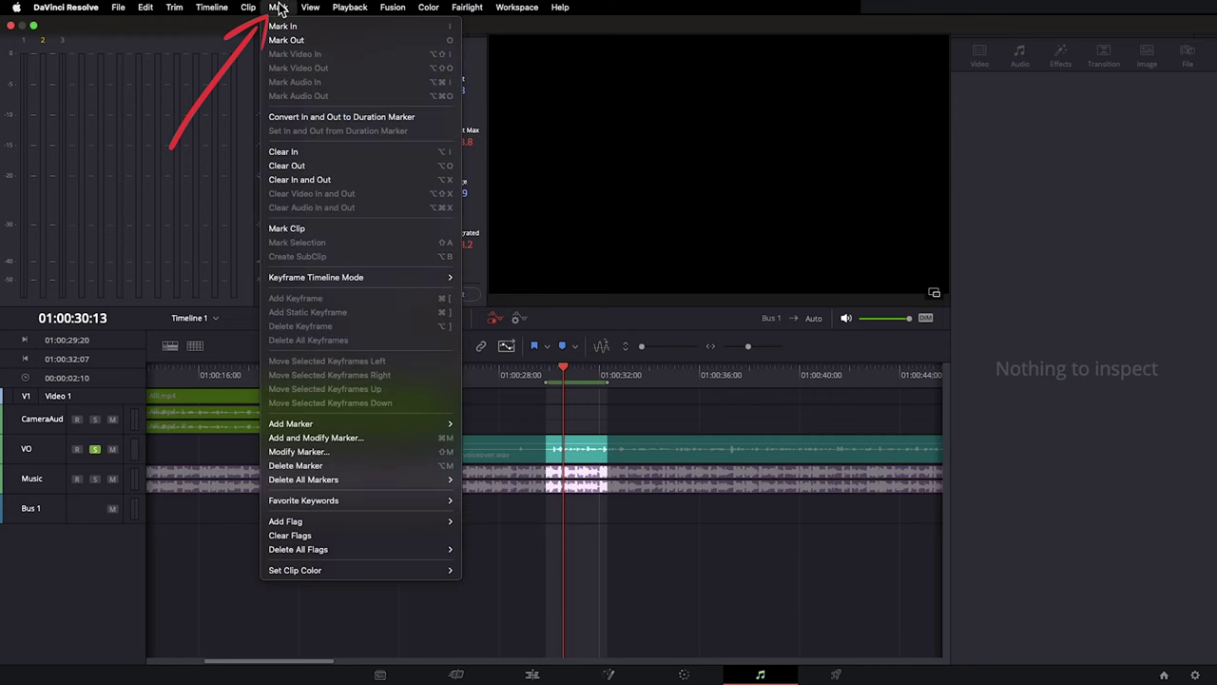
left_click(363, 180)
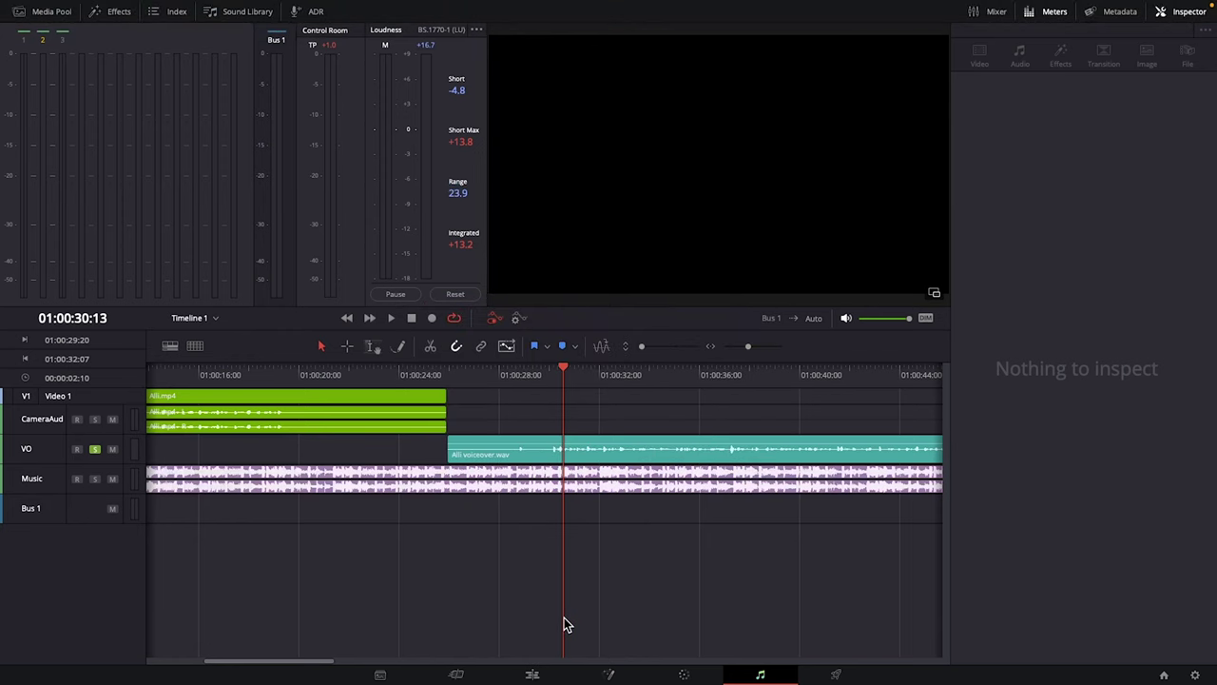
- Make the VO track taller and set the voiceover clip's volume to 10.15 after undoing a trial boost
left_click(614, 448)
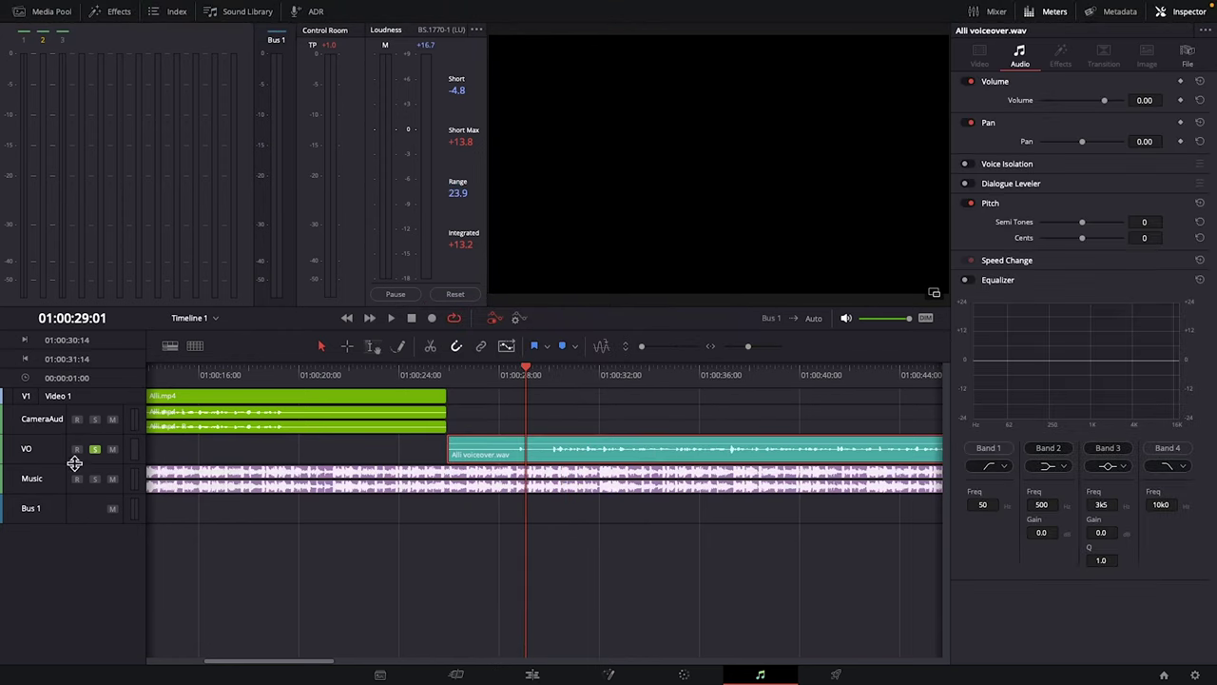
left_click_drag(84, 463, 85, 567)
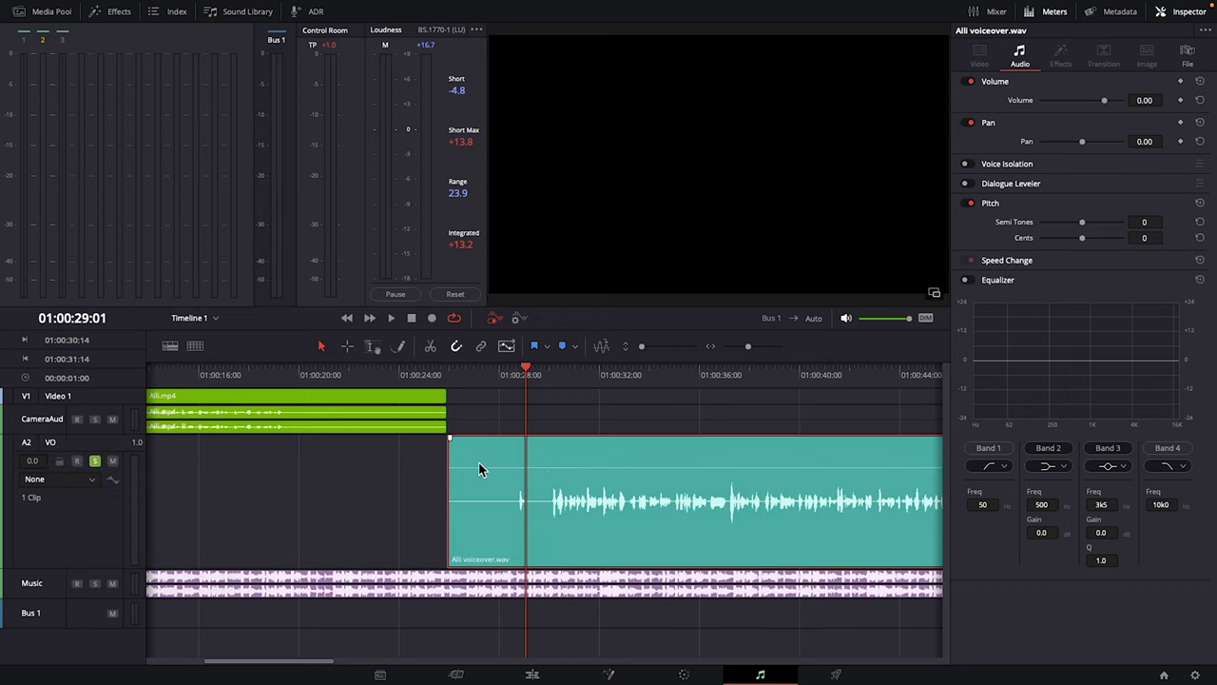
mouse_move(531, 465)
left_mouse_down()
mouse_move(532, 453)
mouse_move(532, 465)
left_mouse_up()
key("ctrl+z")
mouse_move(1104, 100)
left_mouse_down()
mouse_move(1073, 107)
mouse_move(1118, 106)
left_mouse_up()
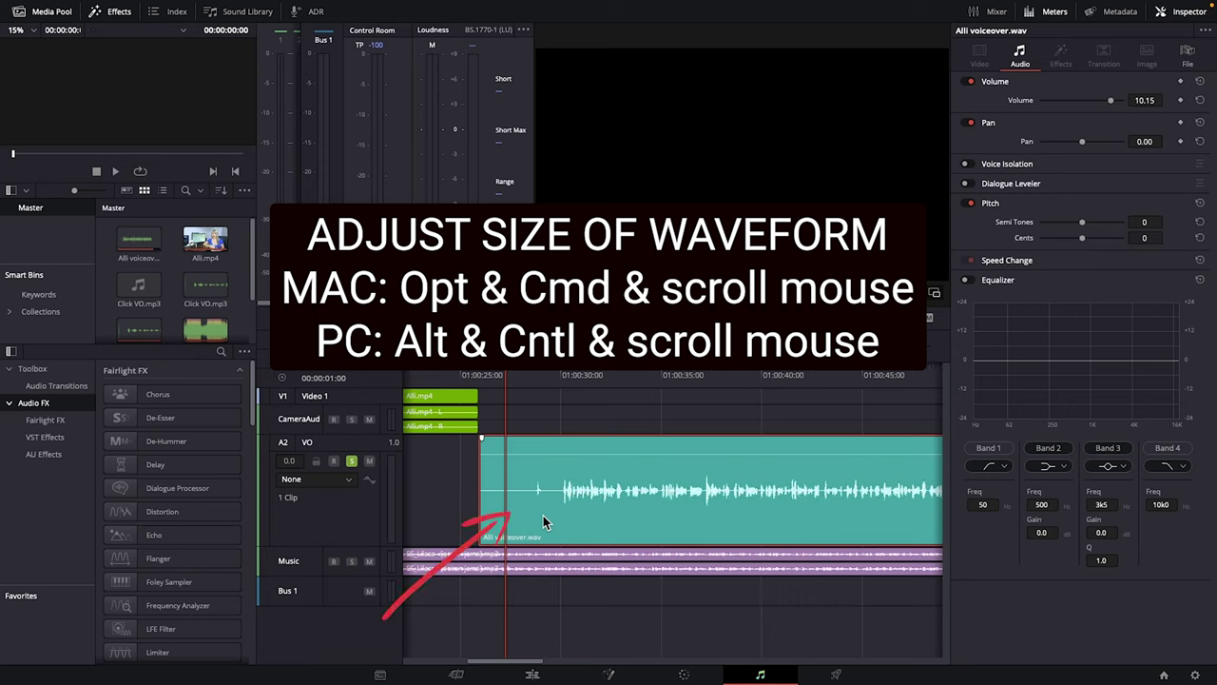
- Enlarge the waveforms, zoom in near 01:00:36, and park the playhead at 01:00:37:04 by the peak
scroll(543, 515, "up", 4)
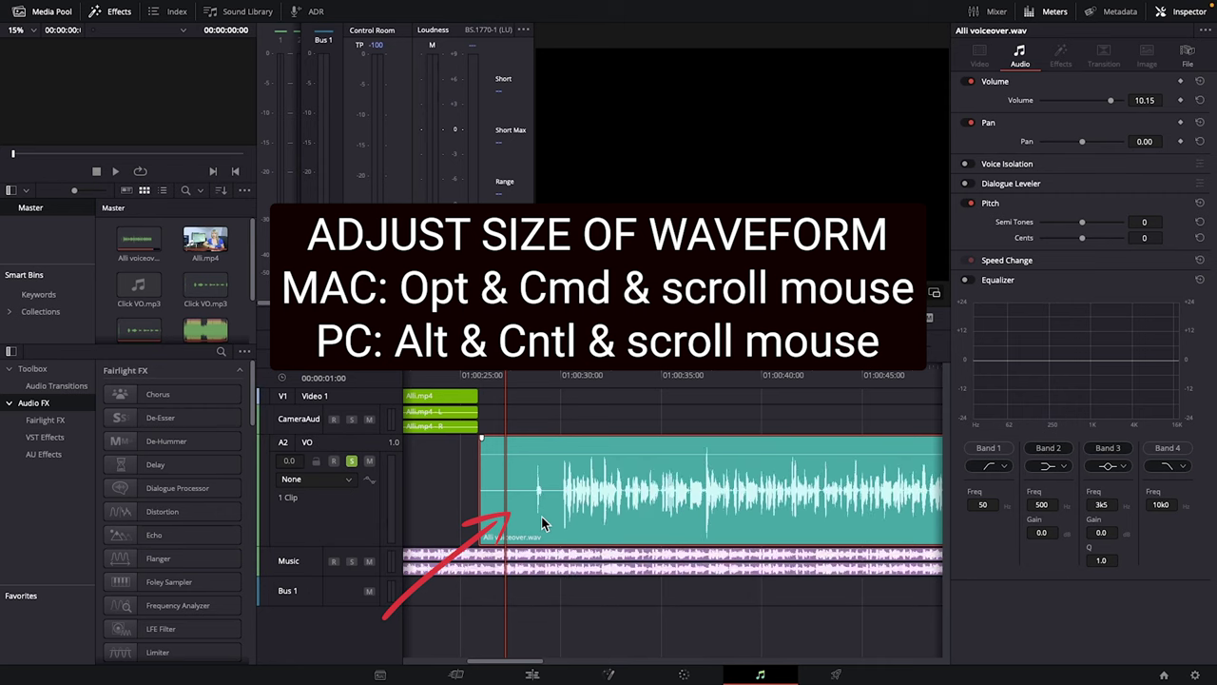
scroll(541, 515, "up", 2)
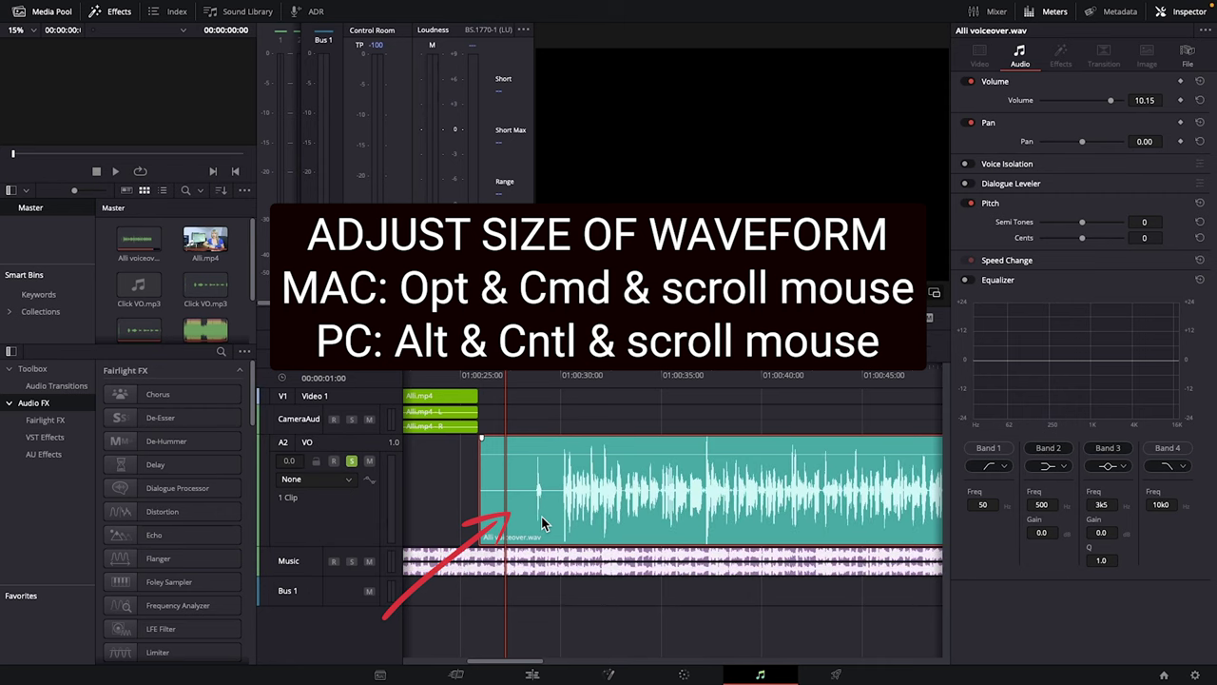
scroll(541, 515, "down", 5)
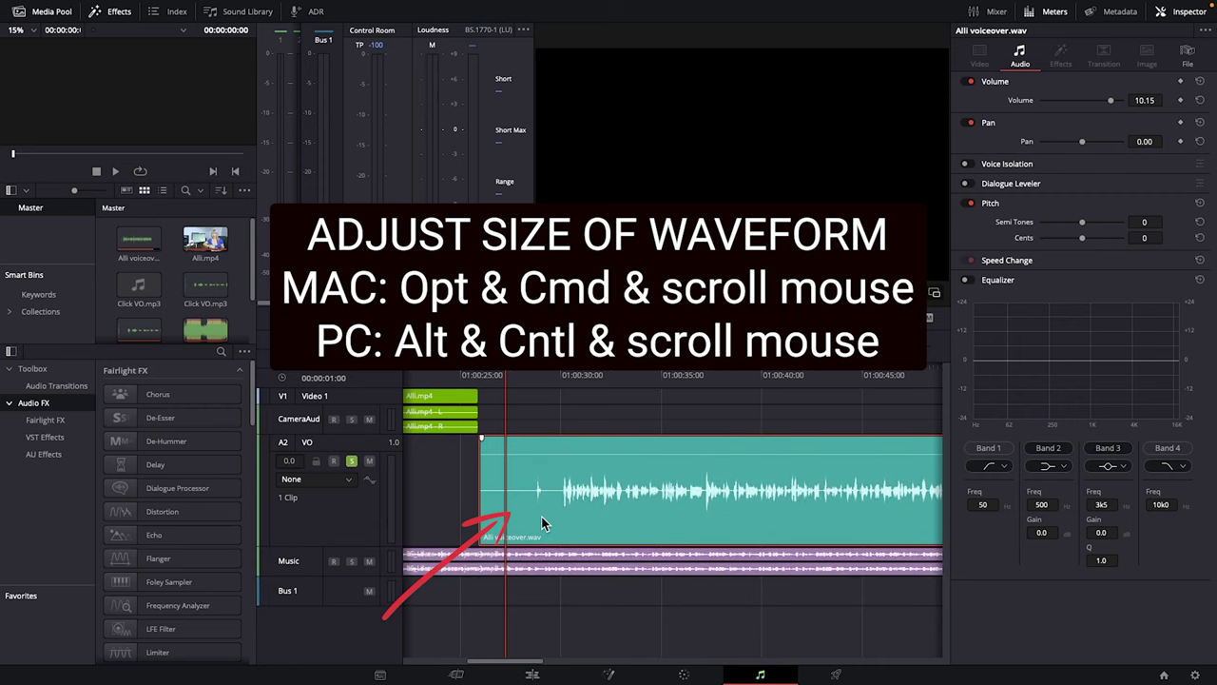
scroll(540, 516, "up", 3)
left_click(554, 487)
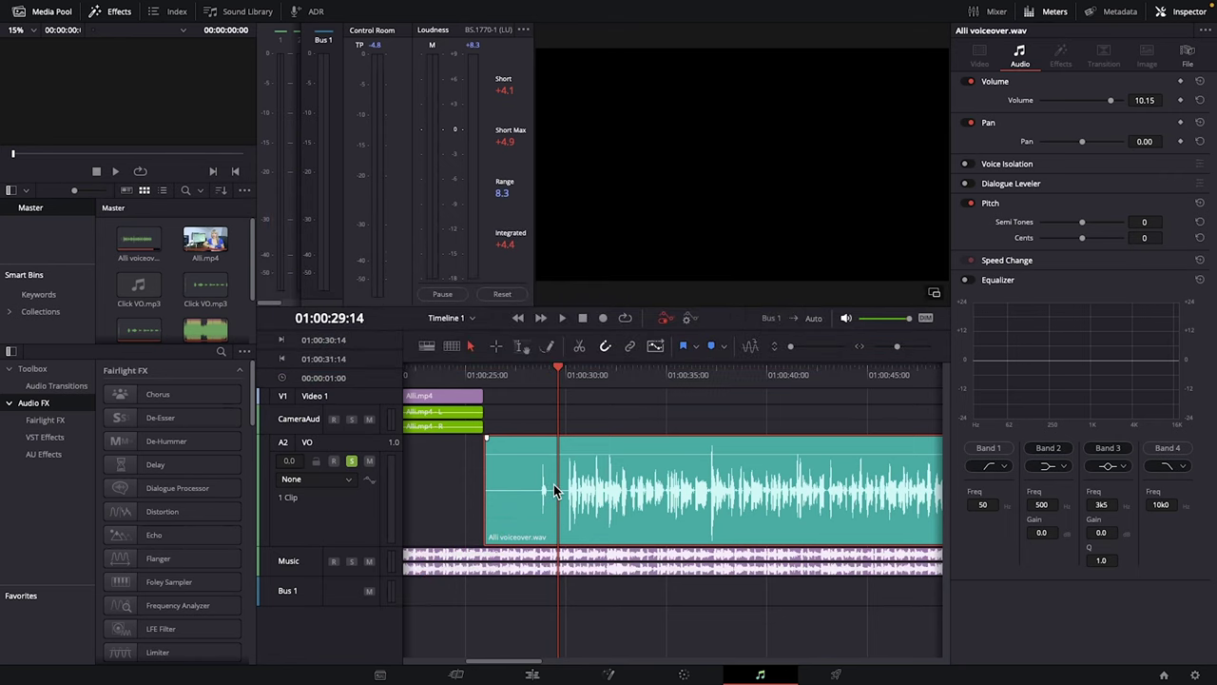
scroll(553, 484, "right", 5)
left_click(532, 378)
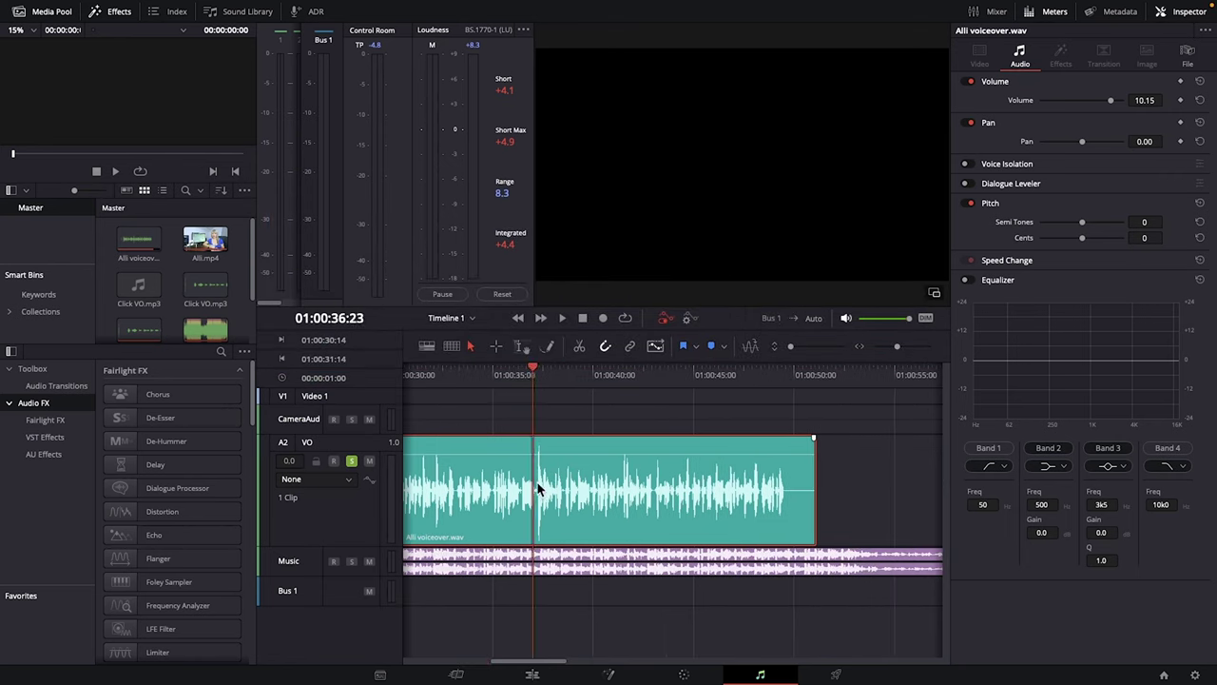
key("ctrl+equal")
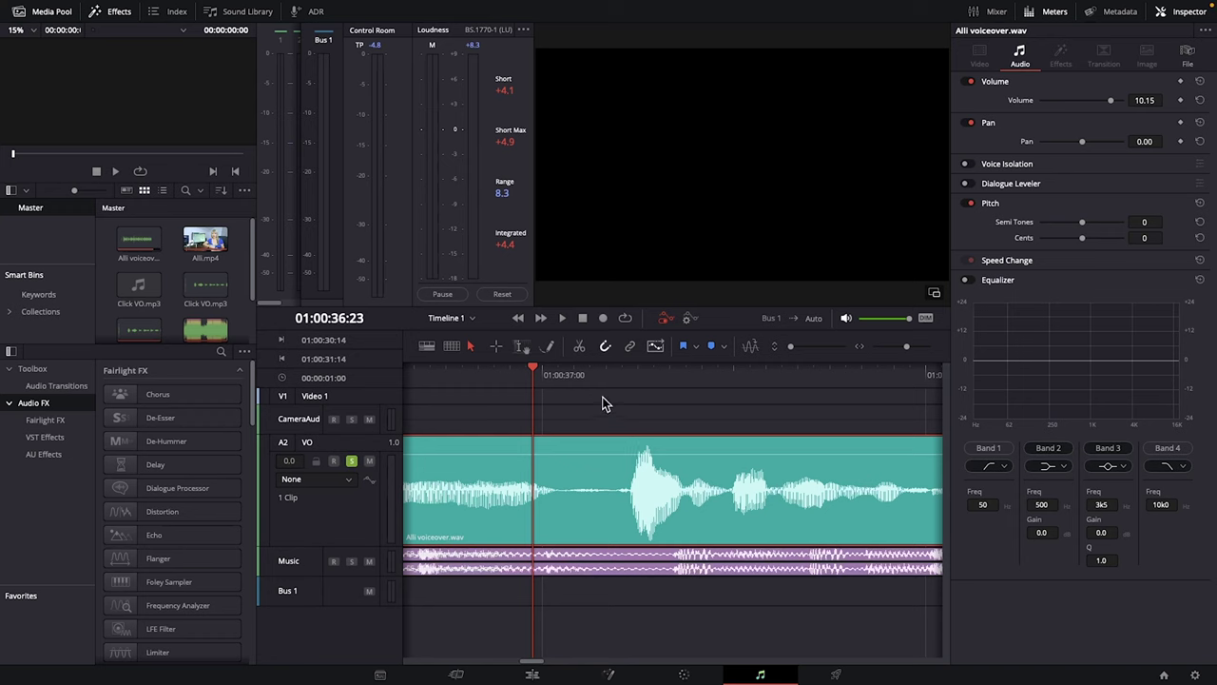
left_click_drag(592, 374, 612, 374)
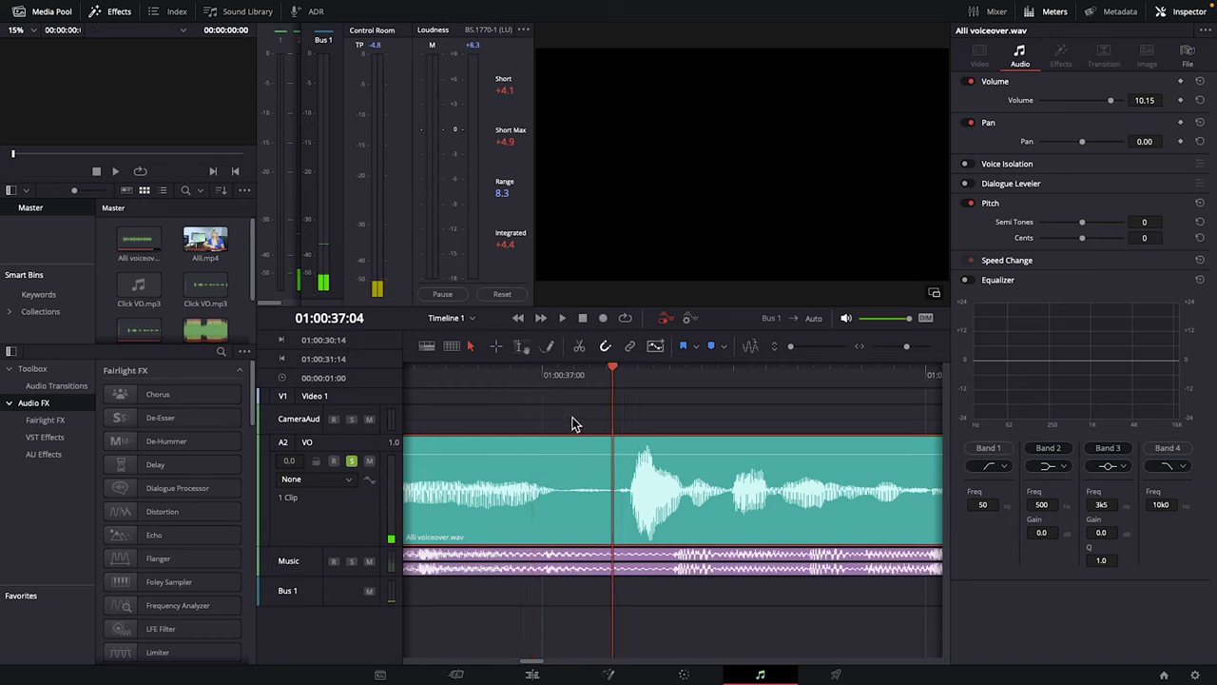
scroll(571, 420, "right", 2)
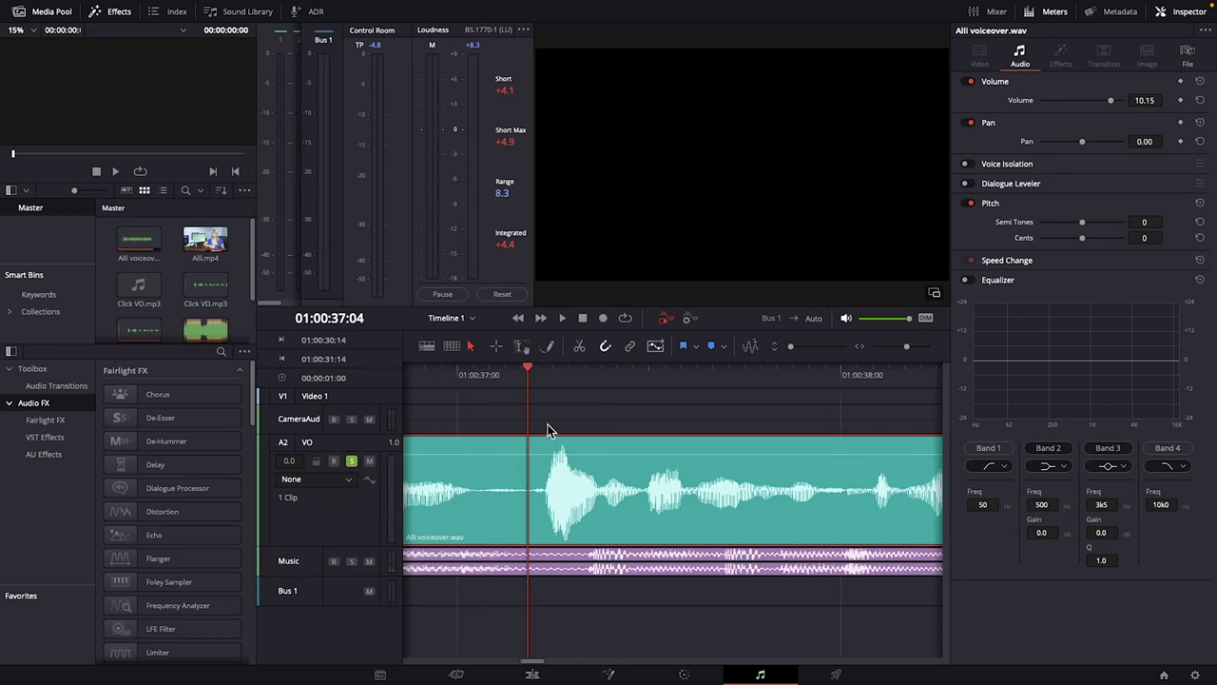
left_click_drag(521, 374, 536, 376)
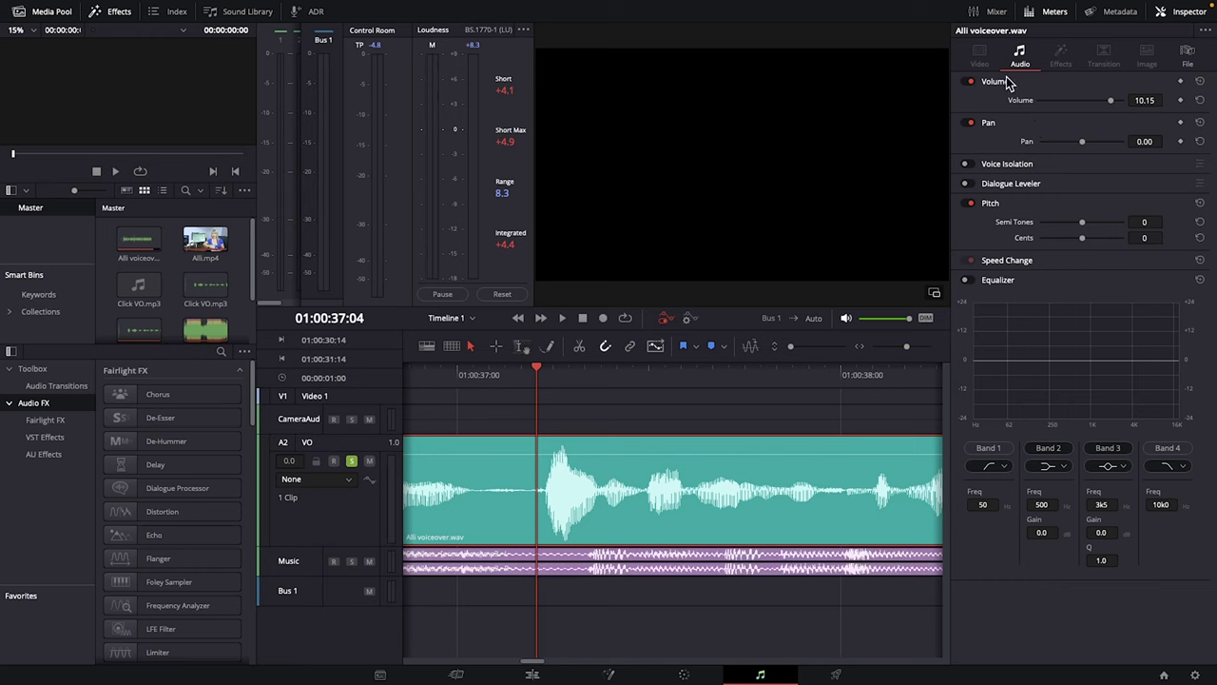
- Add voiceover volume keyframes at 01:00:37:04, 37:08 and 37:06, then begin lowering the middle one
left_click(1180, 100)
key("space")
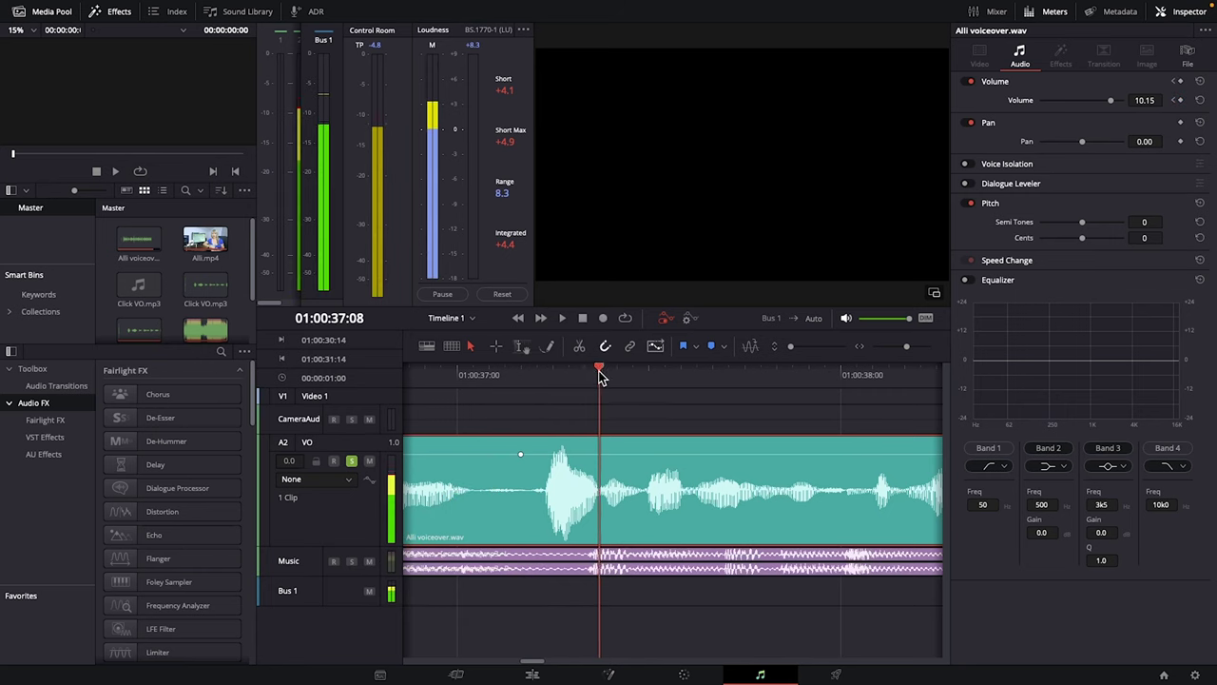
left_click_drag(600, 377, 592, 371)
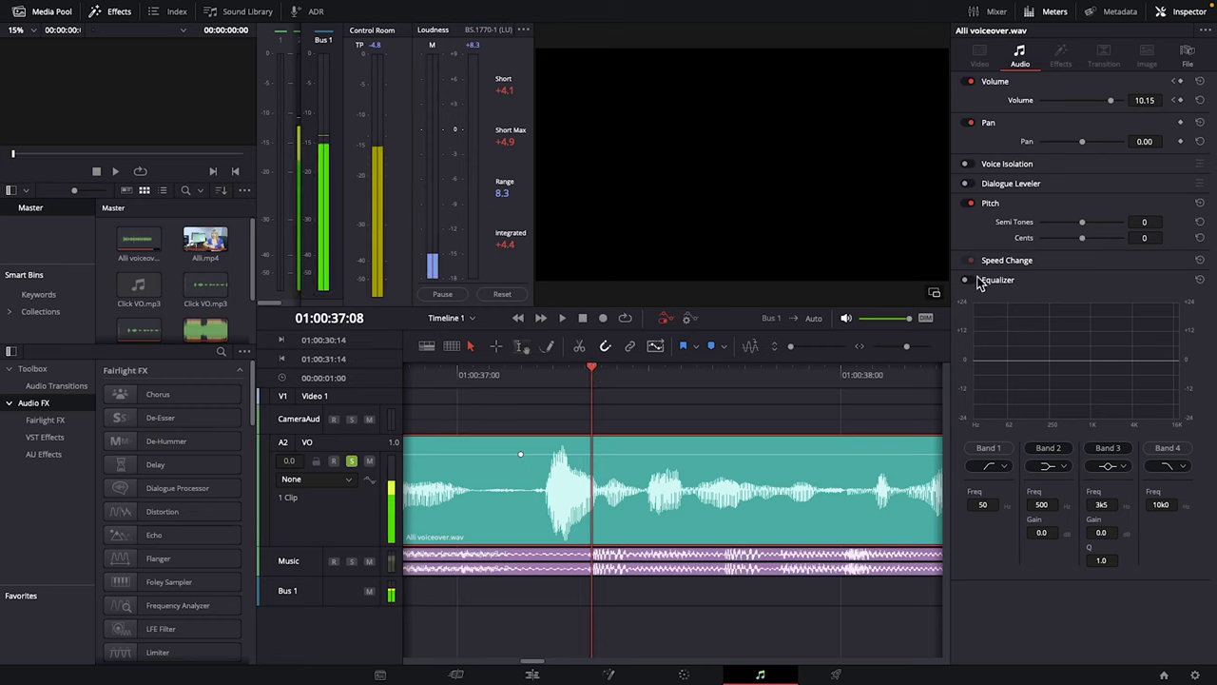
left_click(1180, 100)
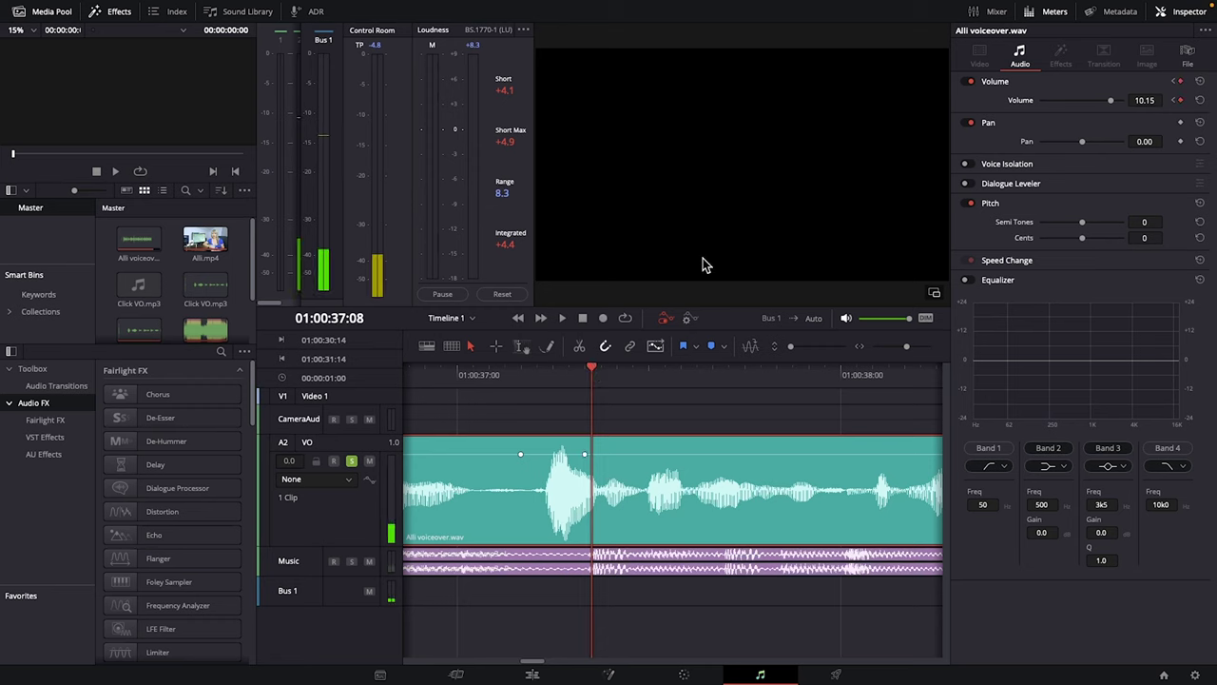
left_click(561, 384)
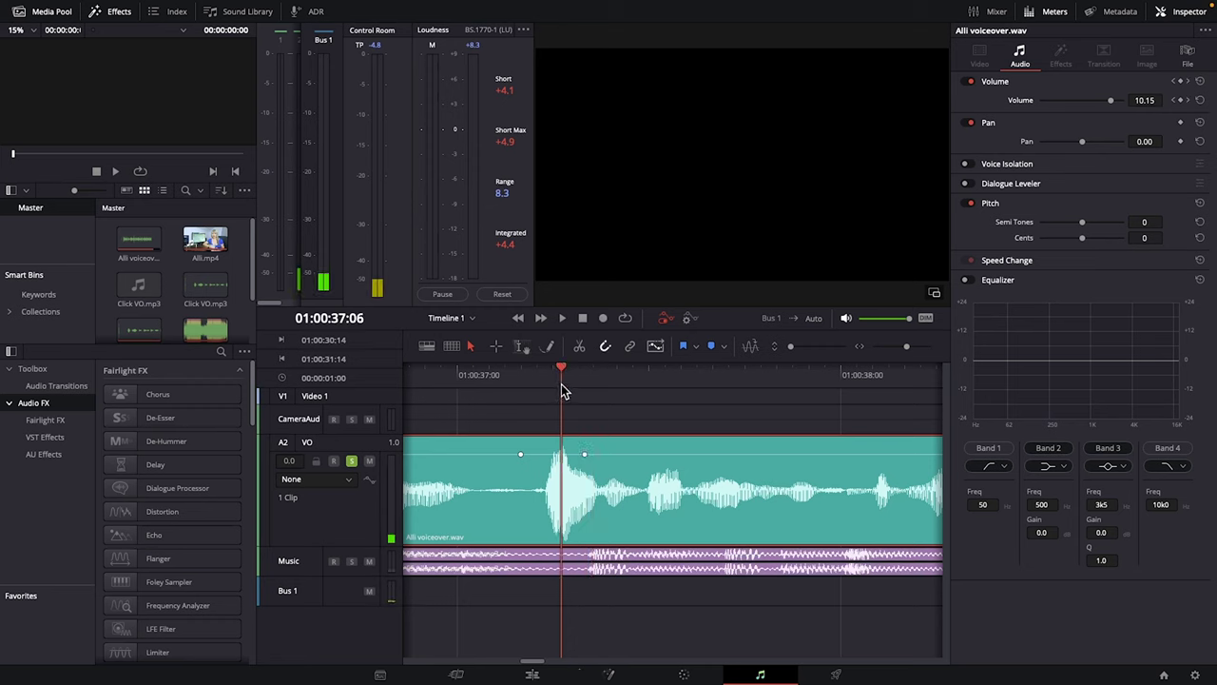
left_click(1180, 101)
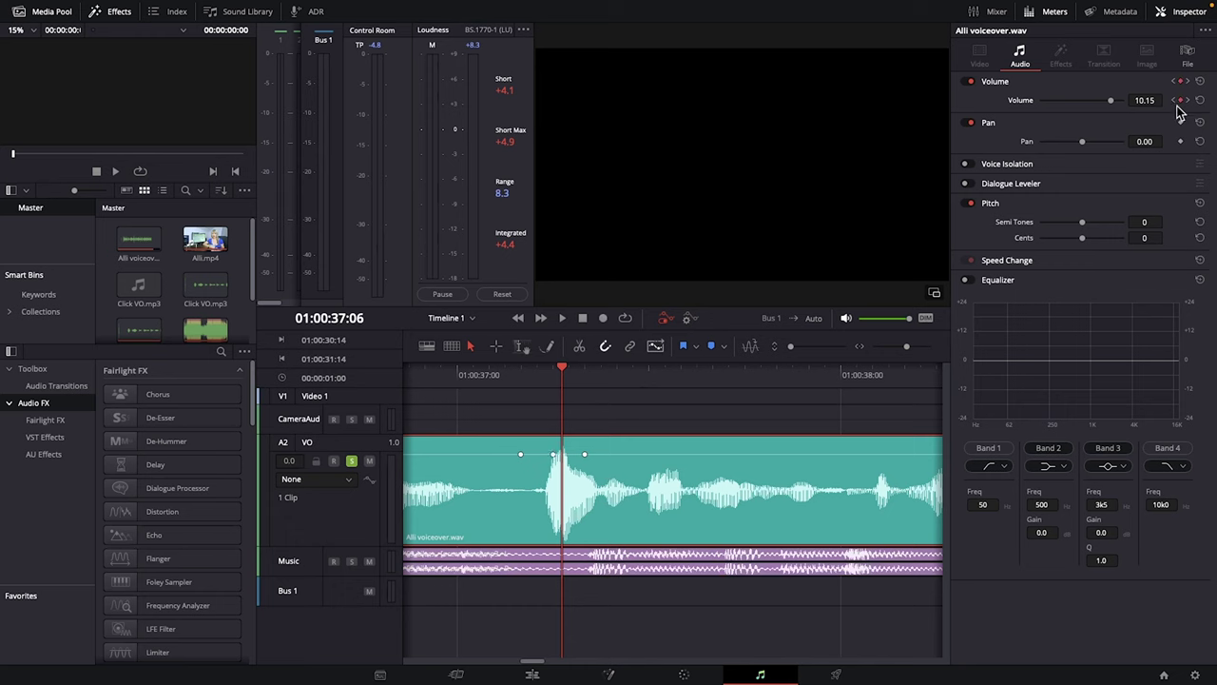
left_click_drag(555, 455, 561, 453)
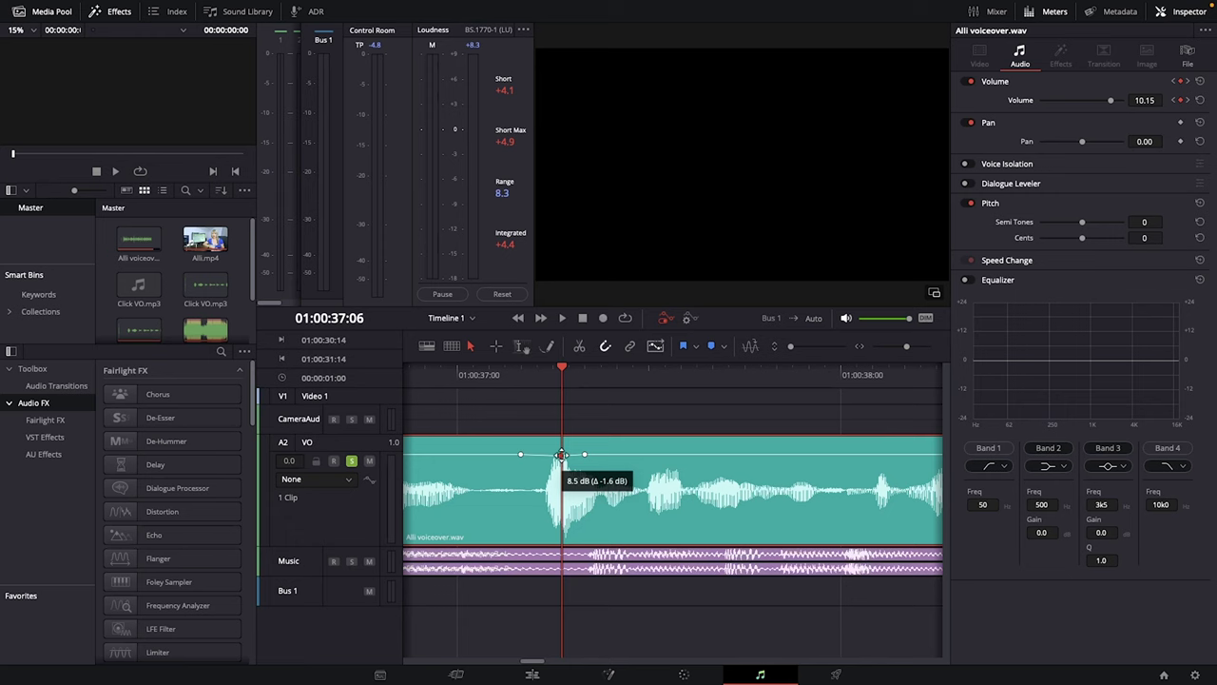
- Lower the middle volume keyframe to 7.70 and move the playhead to 01:00:37:09
left_click_drag(561, 454, 553, 456)
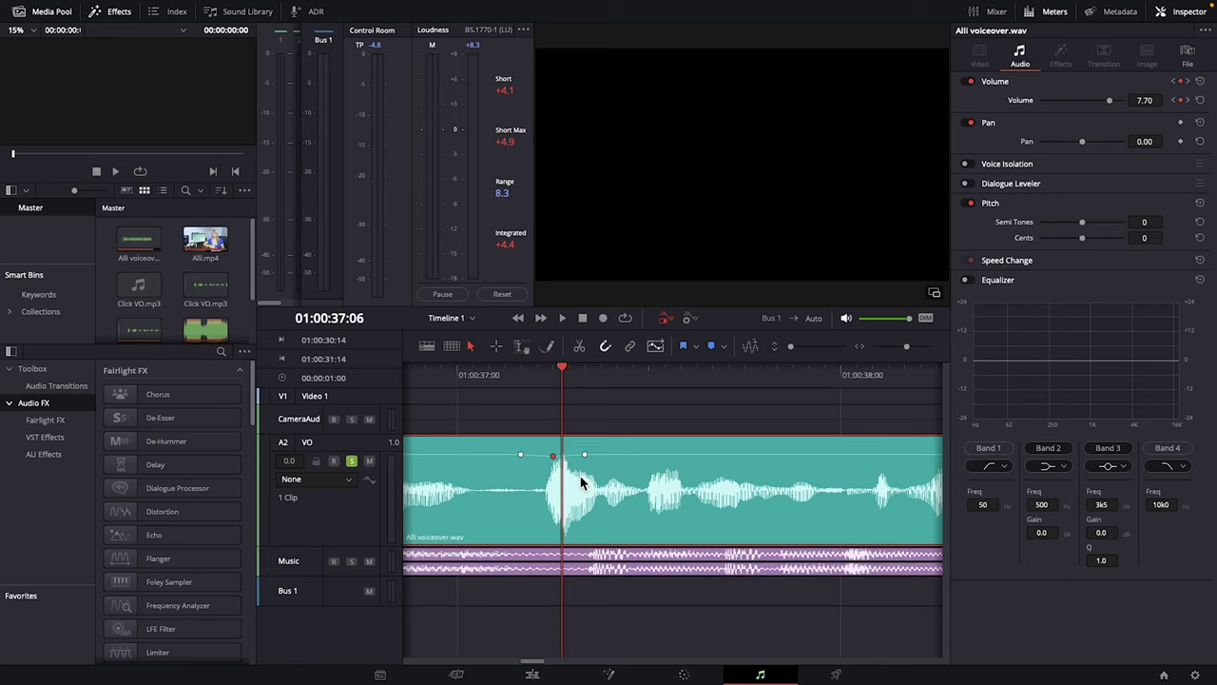
left_click(616, 461)
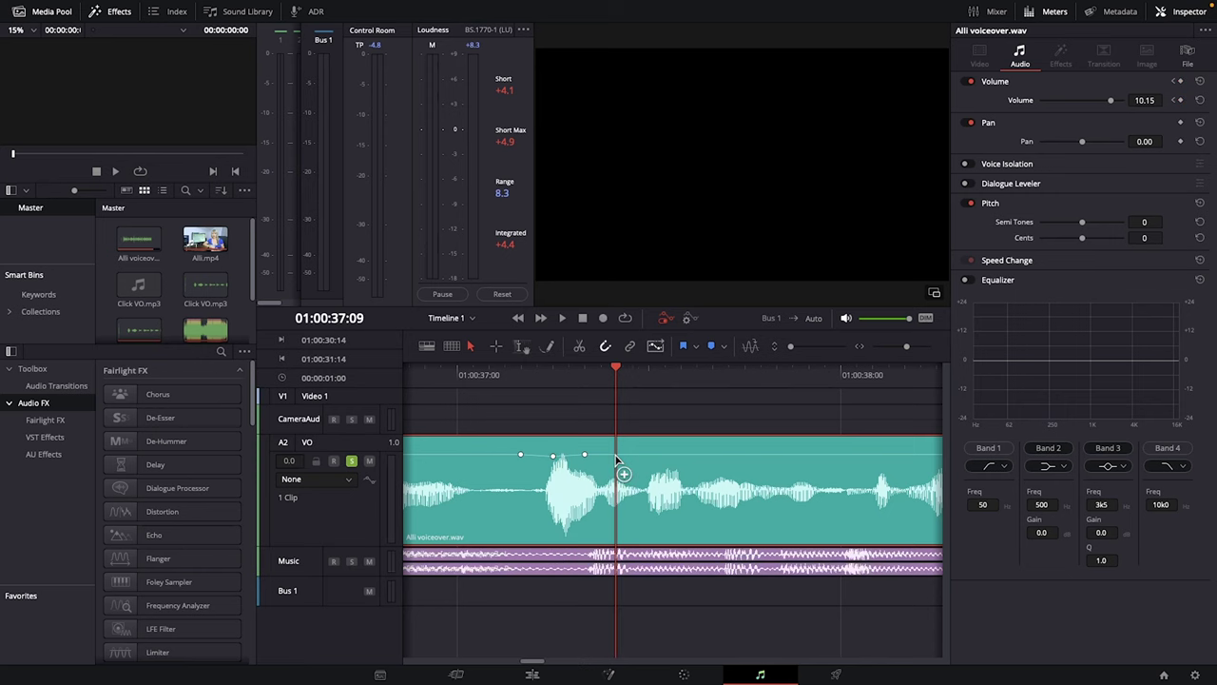